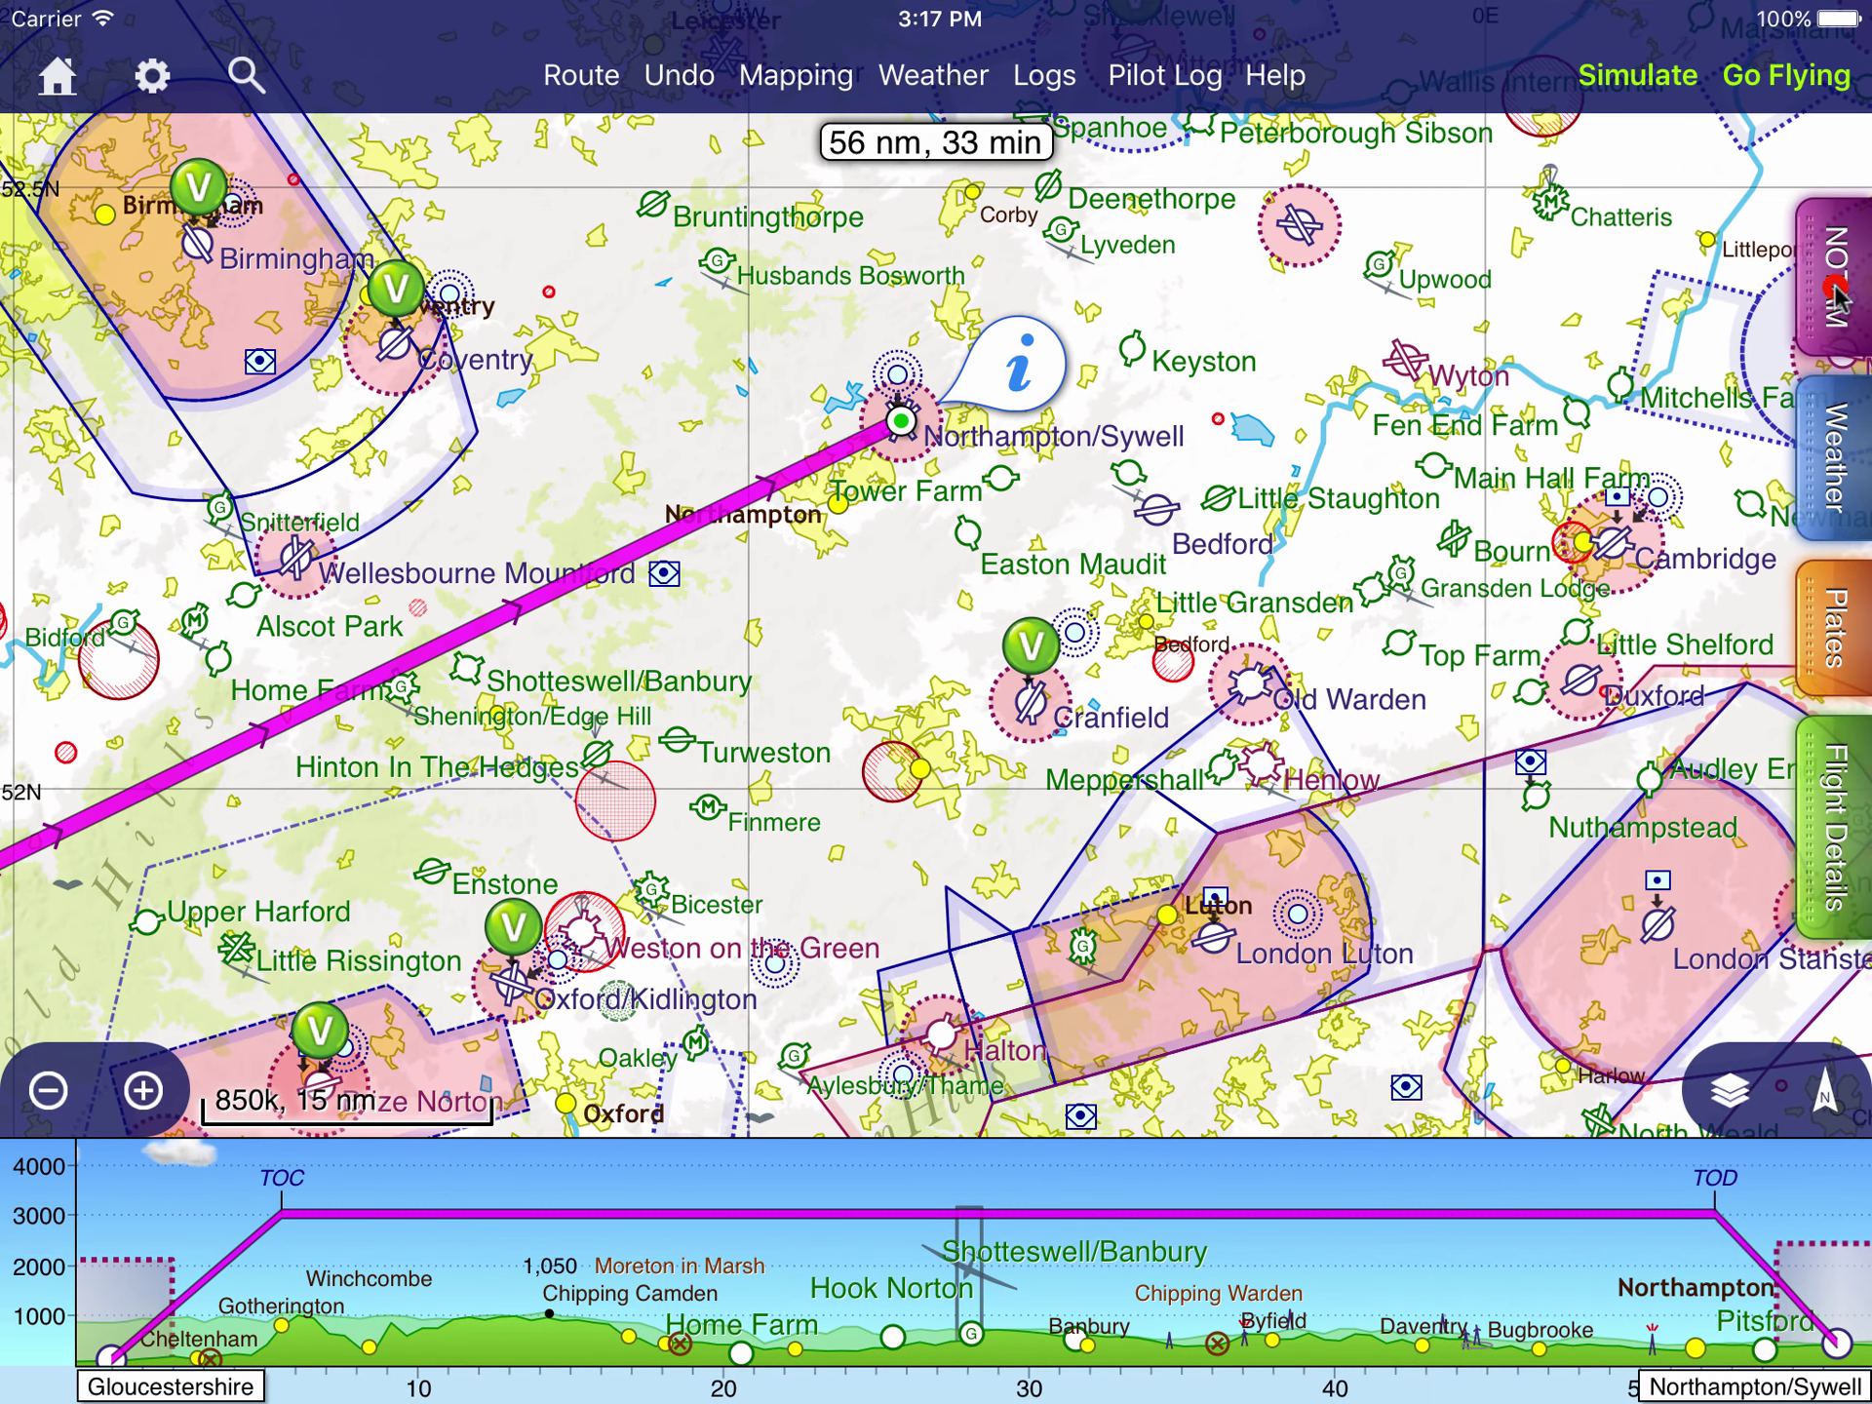
Step: Slide out the NOTAM panel for the Gloucestershire to Northampton/Sywell route
click(1846, 292)
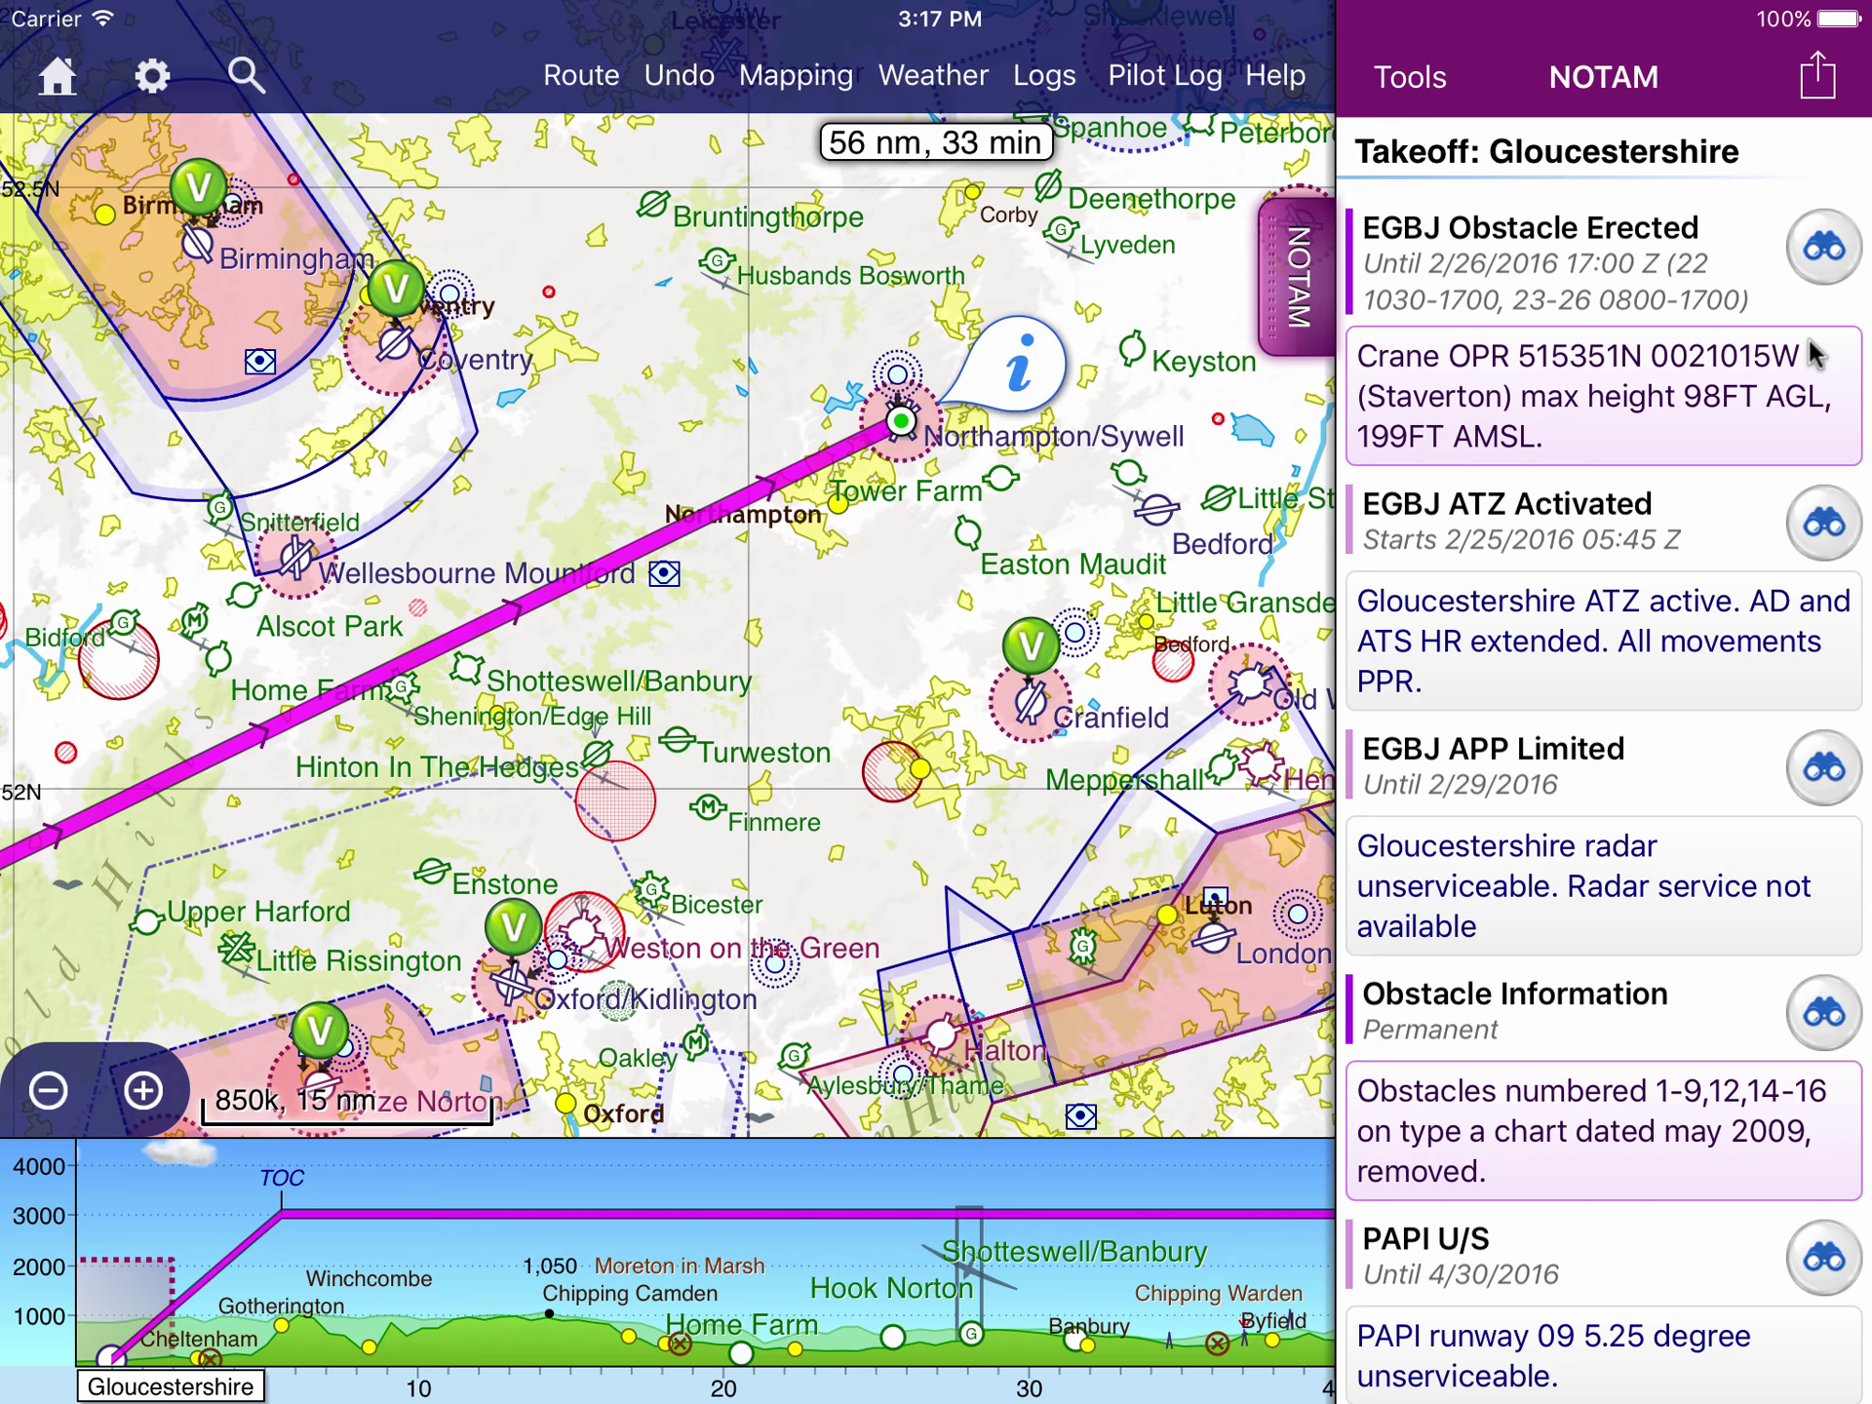
Step: Scroll the route's NOTAM list past Warnings to the Captive Balloon/Kite Scheduled entries
scroll(1673, 1004, down, 10)
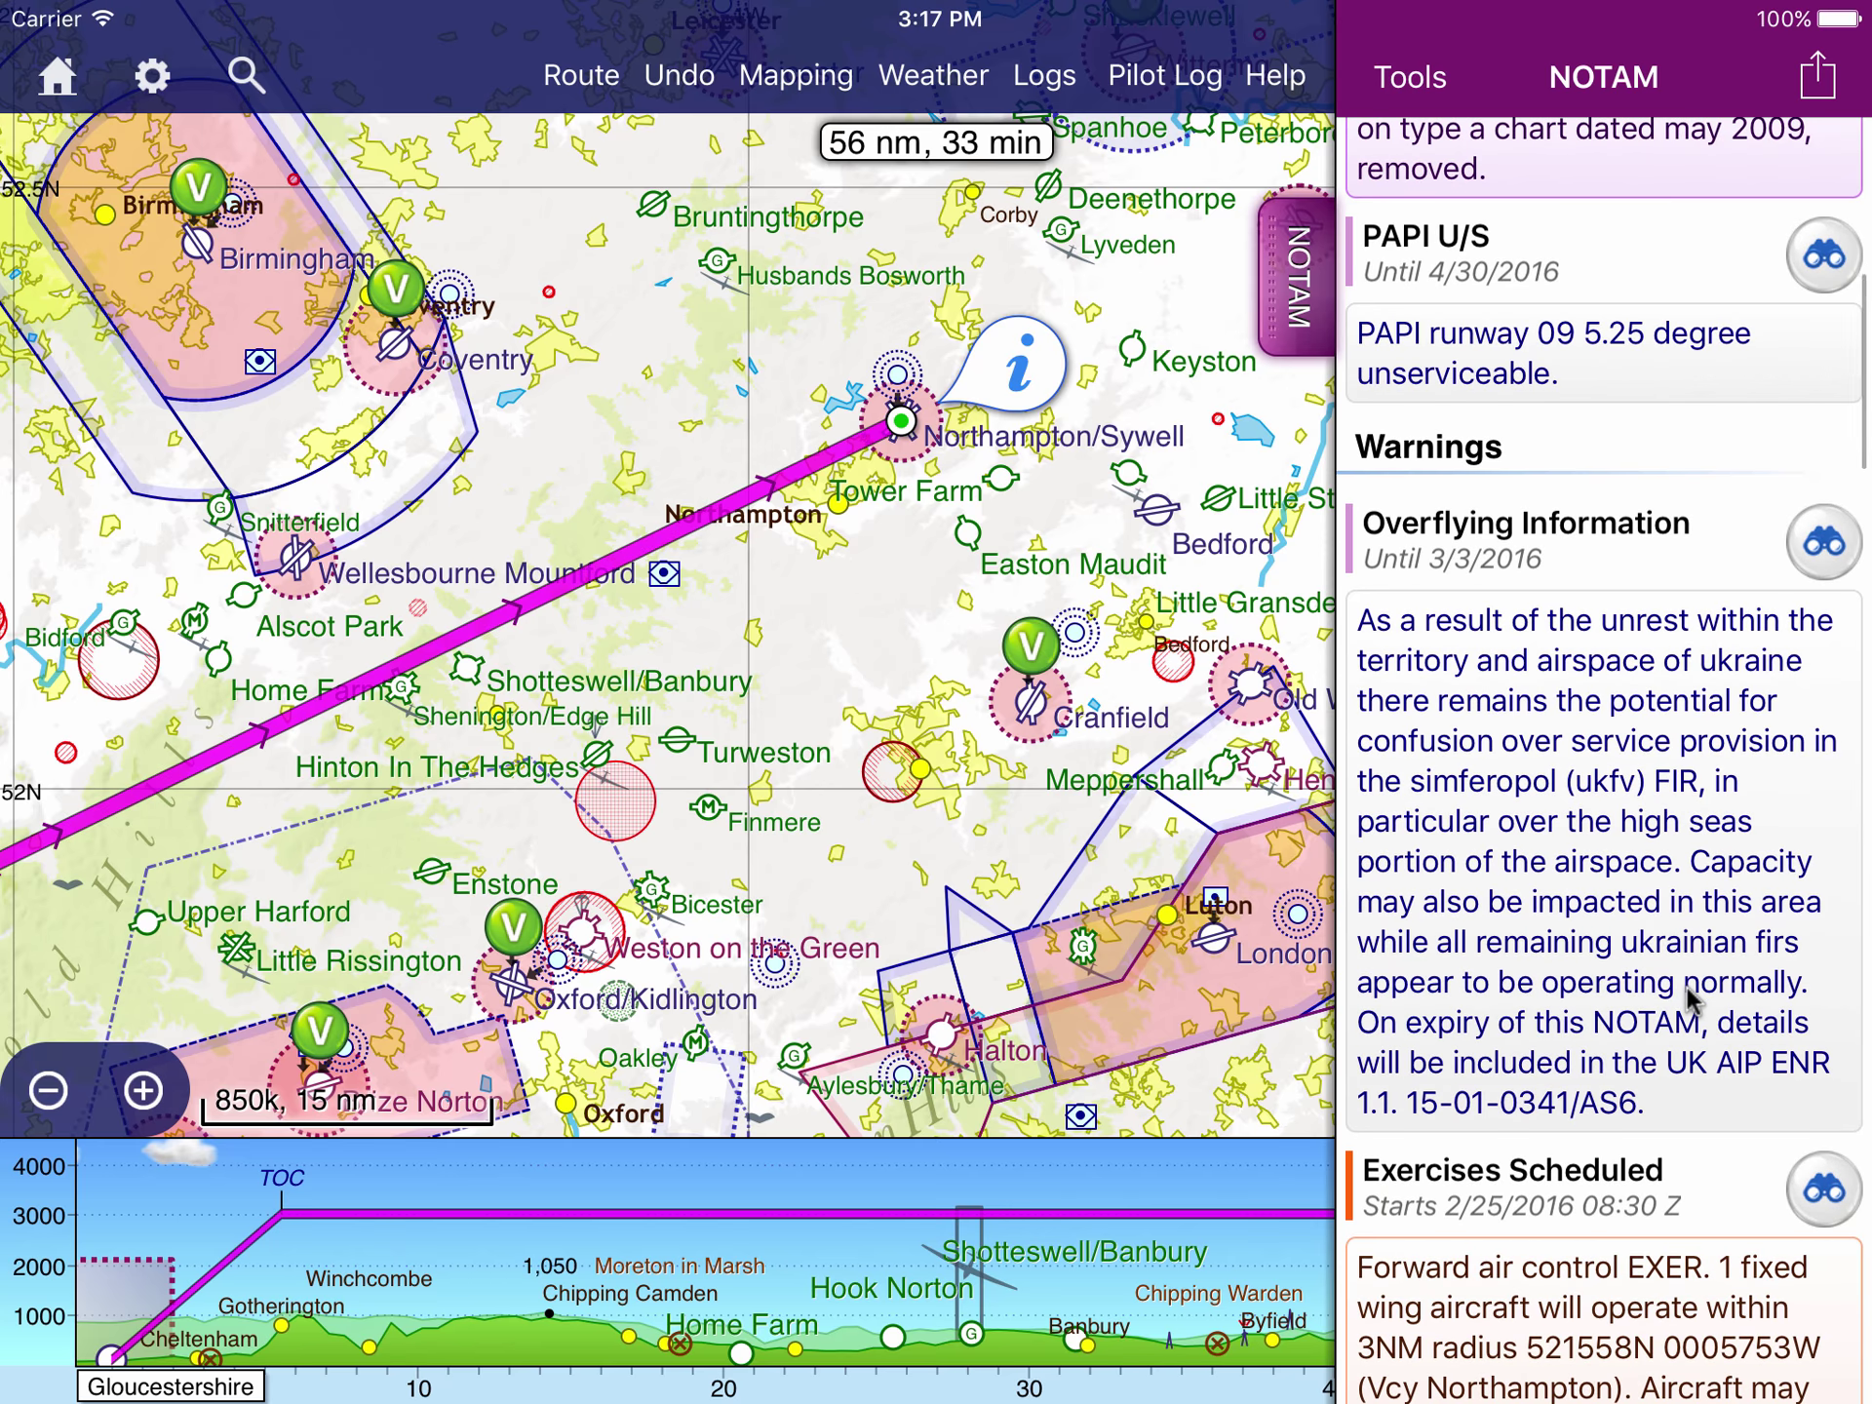
scroll(1599, 1072, down, 15)
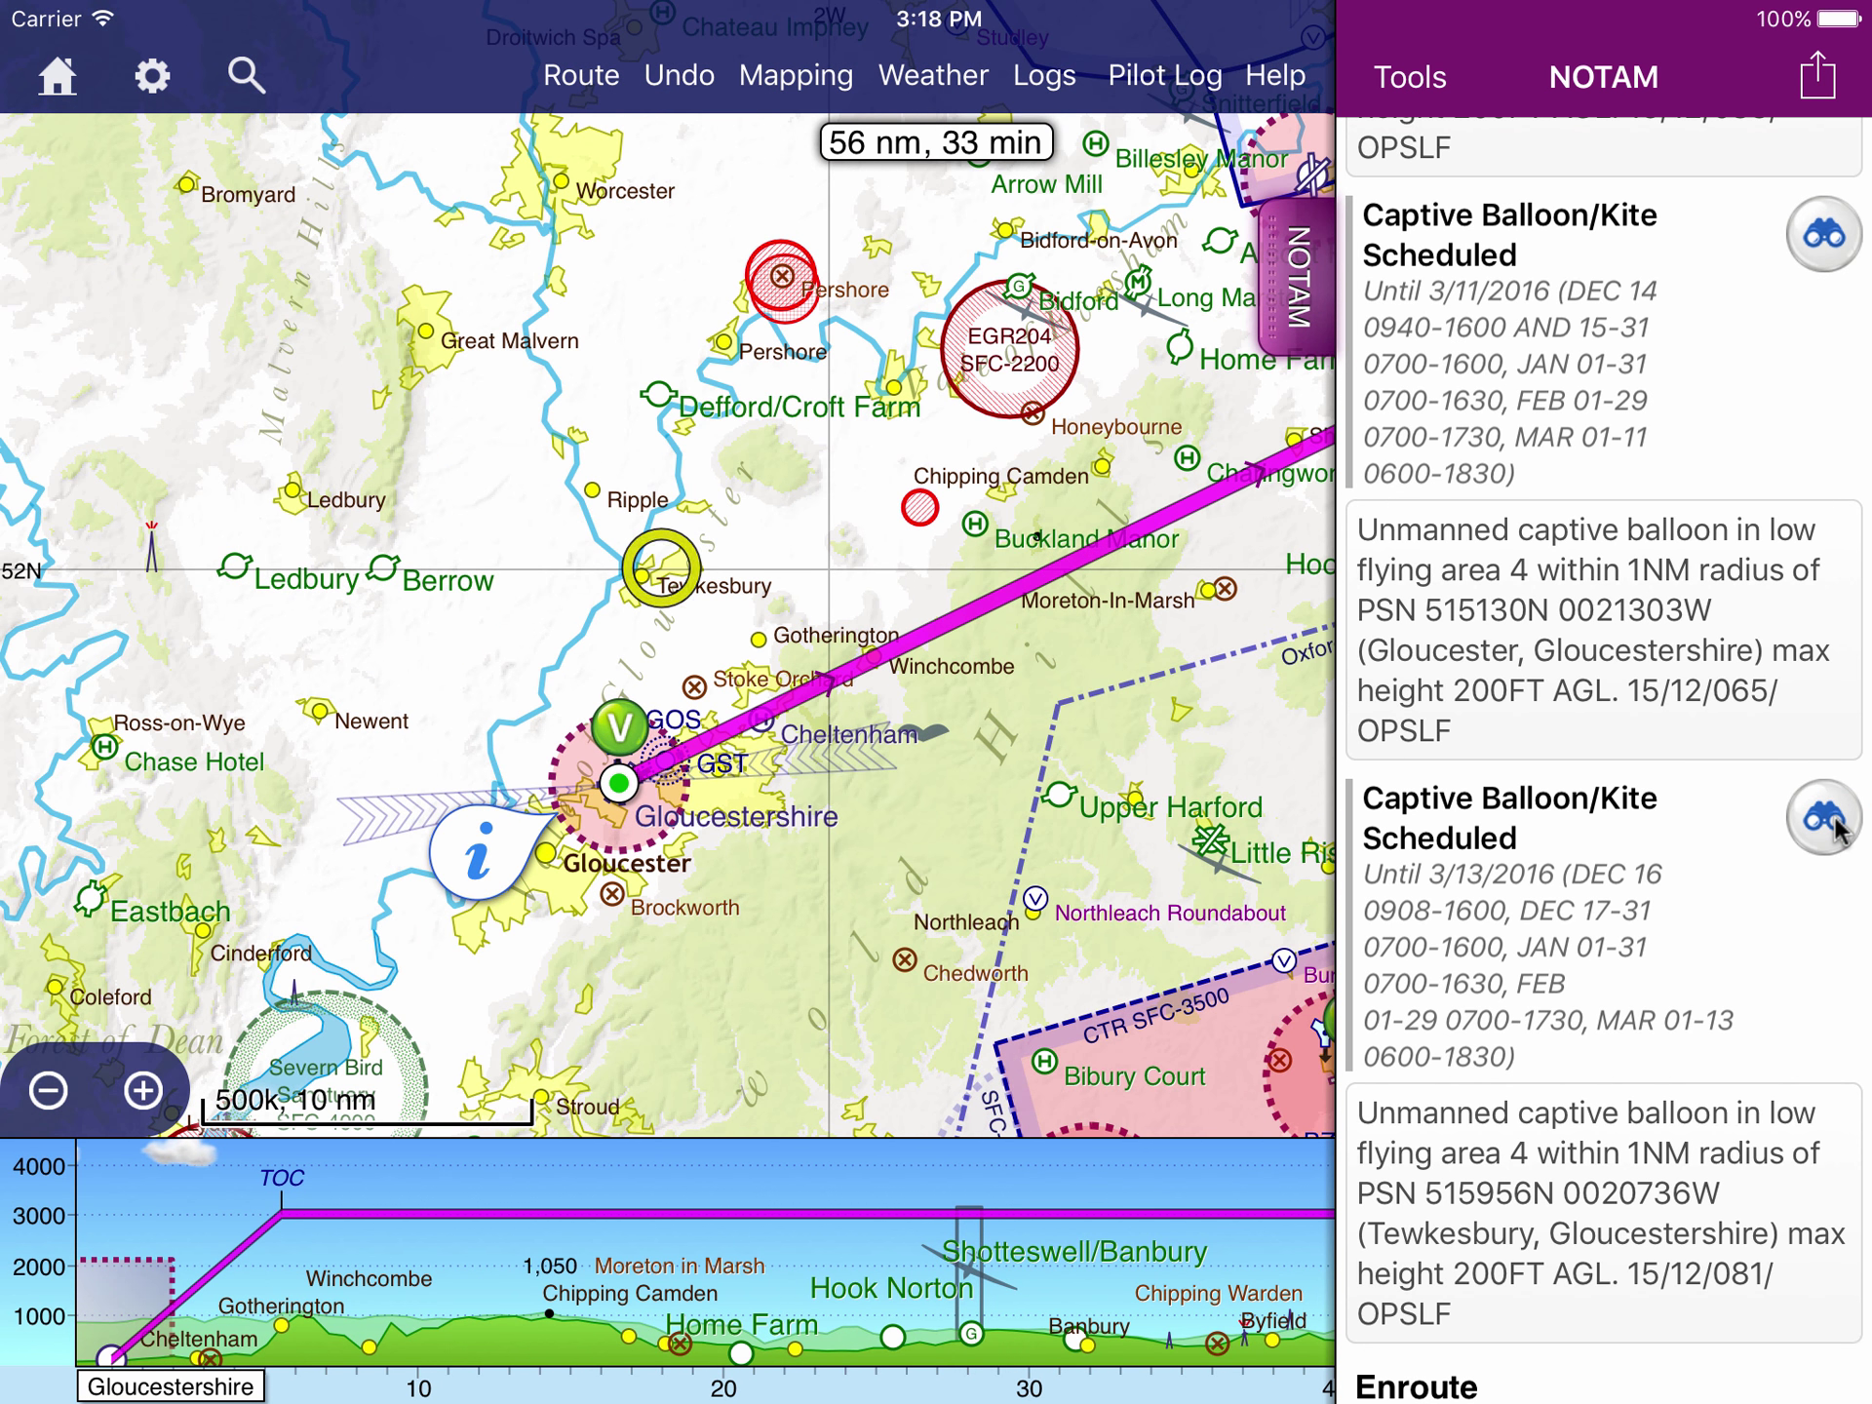
Step: Locate the Gloucester captive balloon NOTAM on the map, then scroll down to Overflying Information
click(1814, 239)
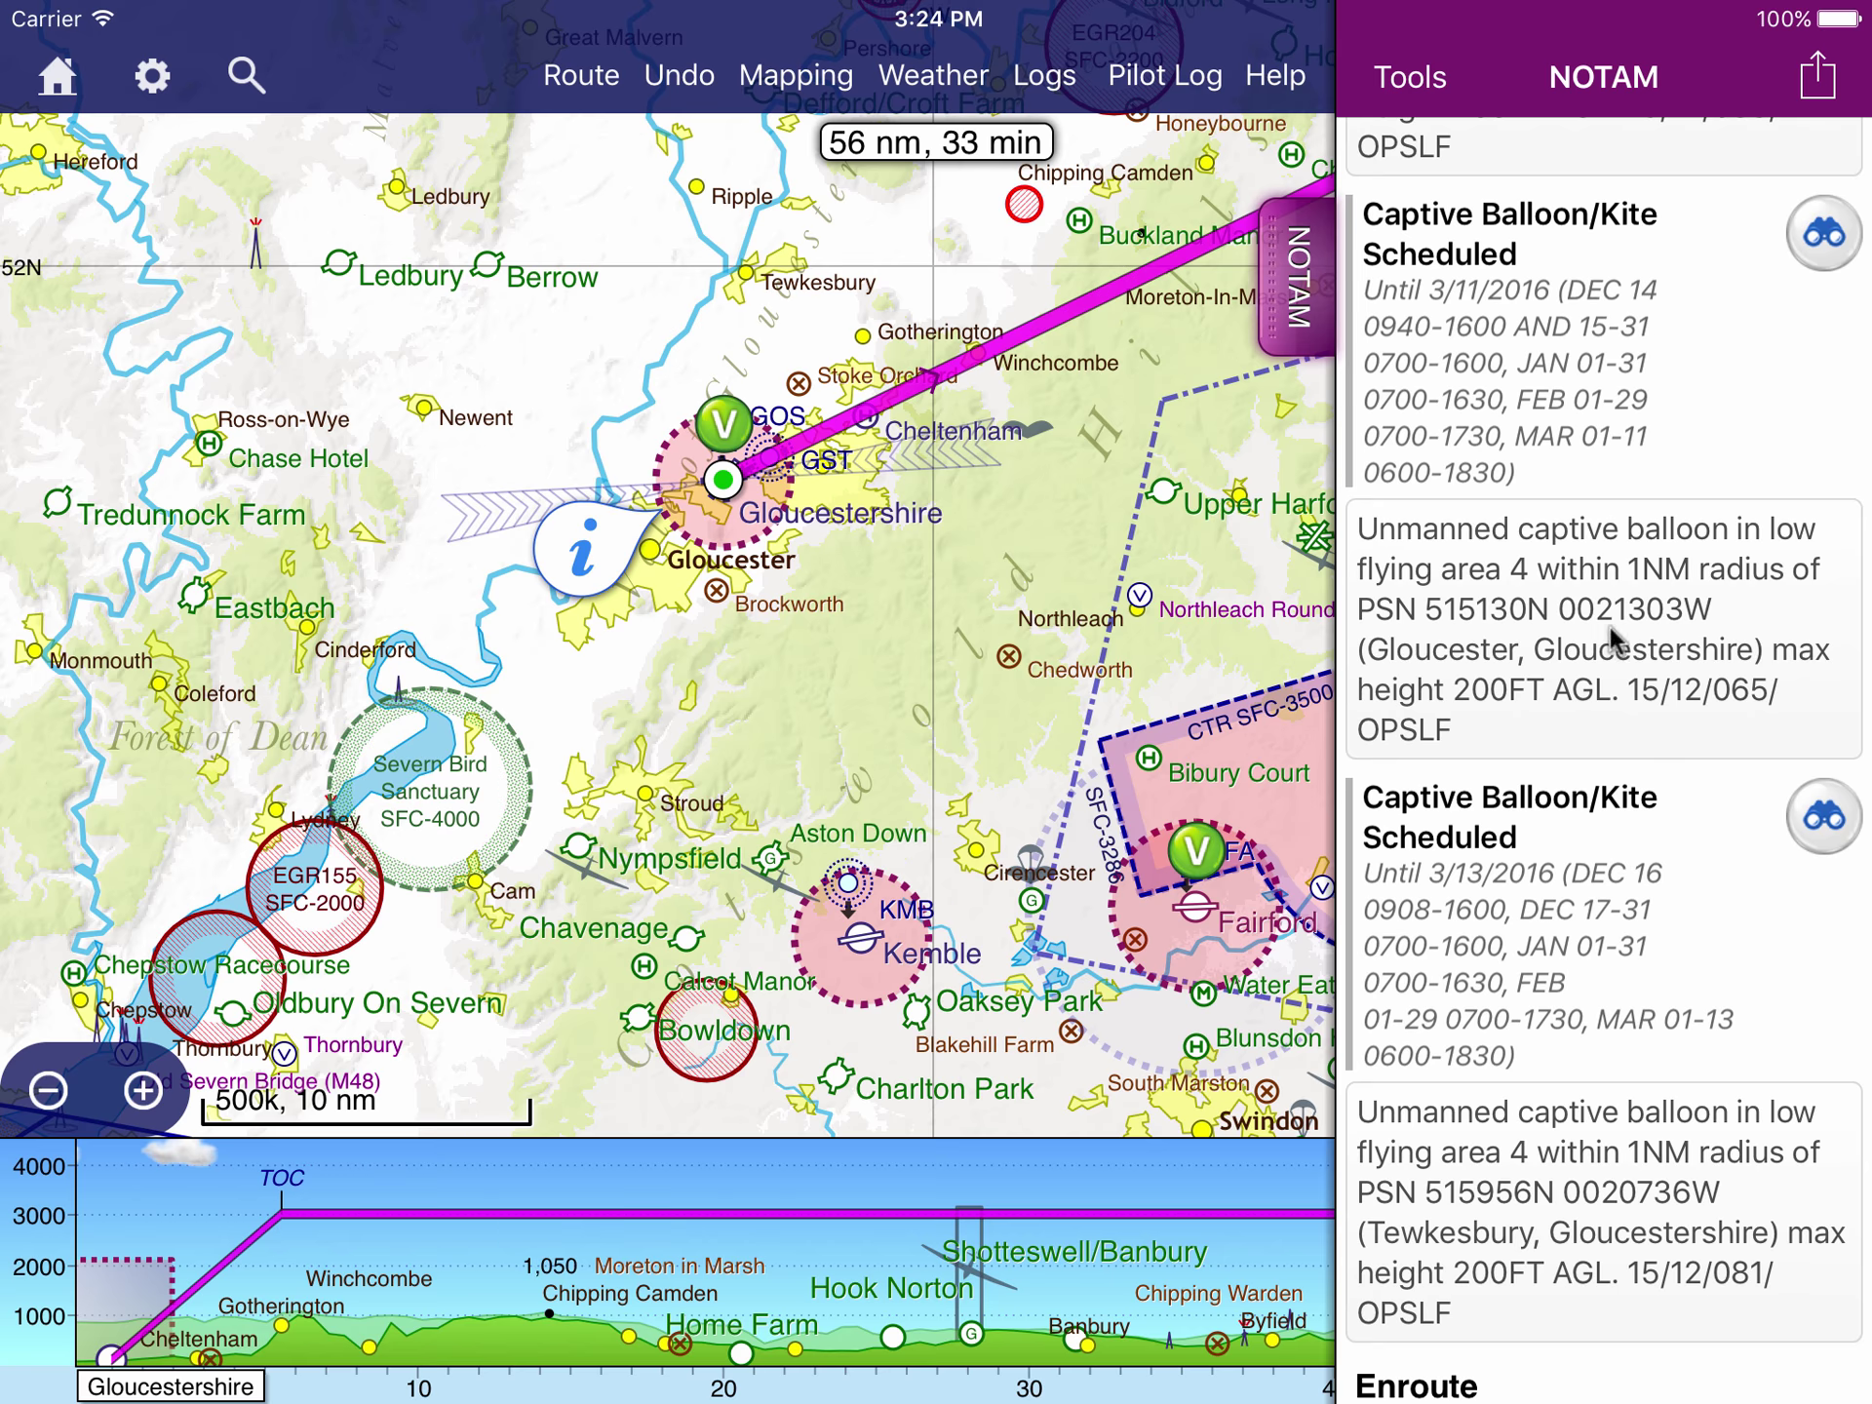
scroll(1614, 639, up, 15)
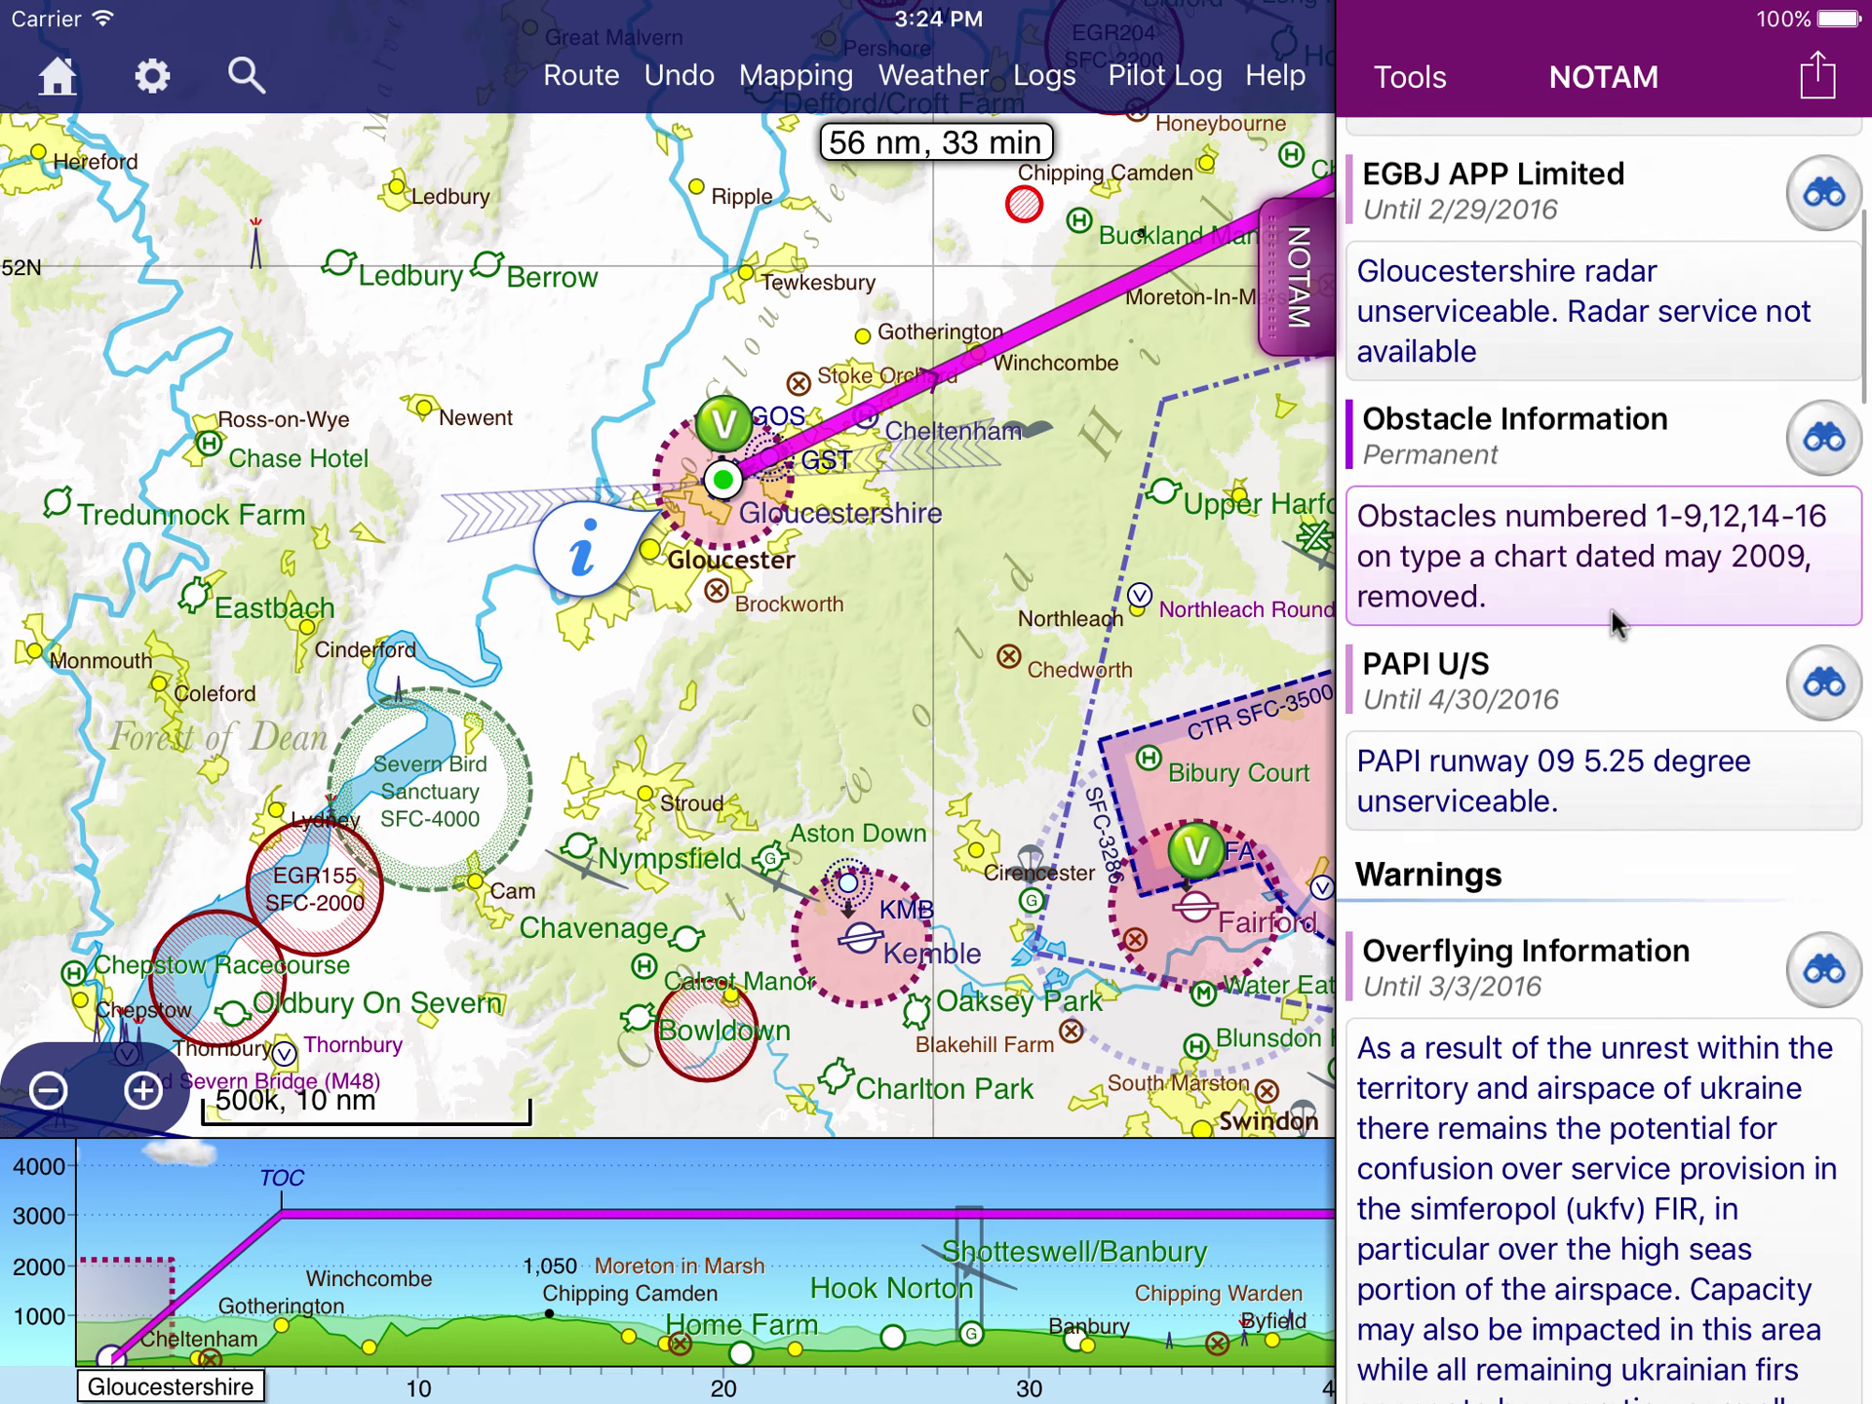
scroll(1613, 624, up, 5)
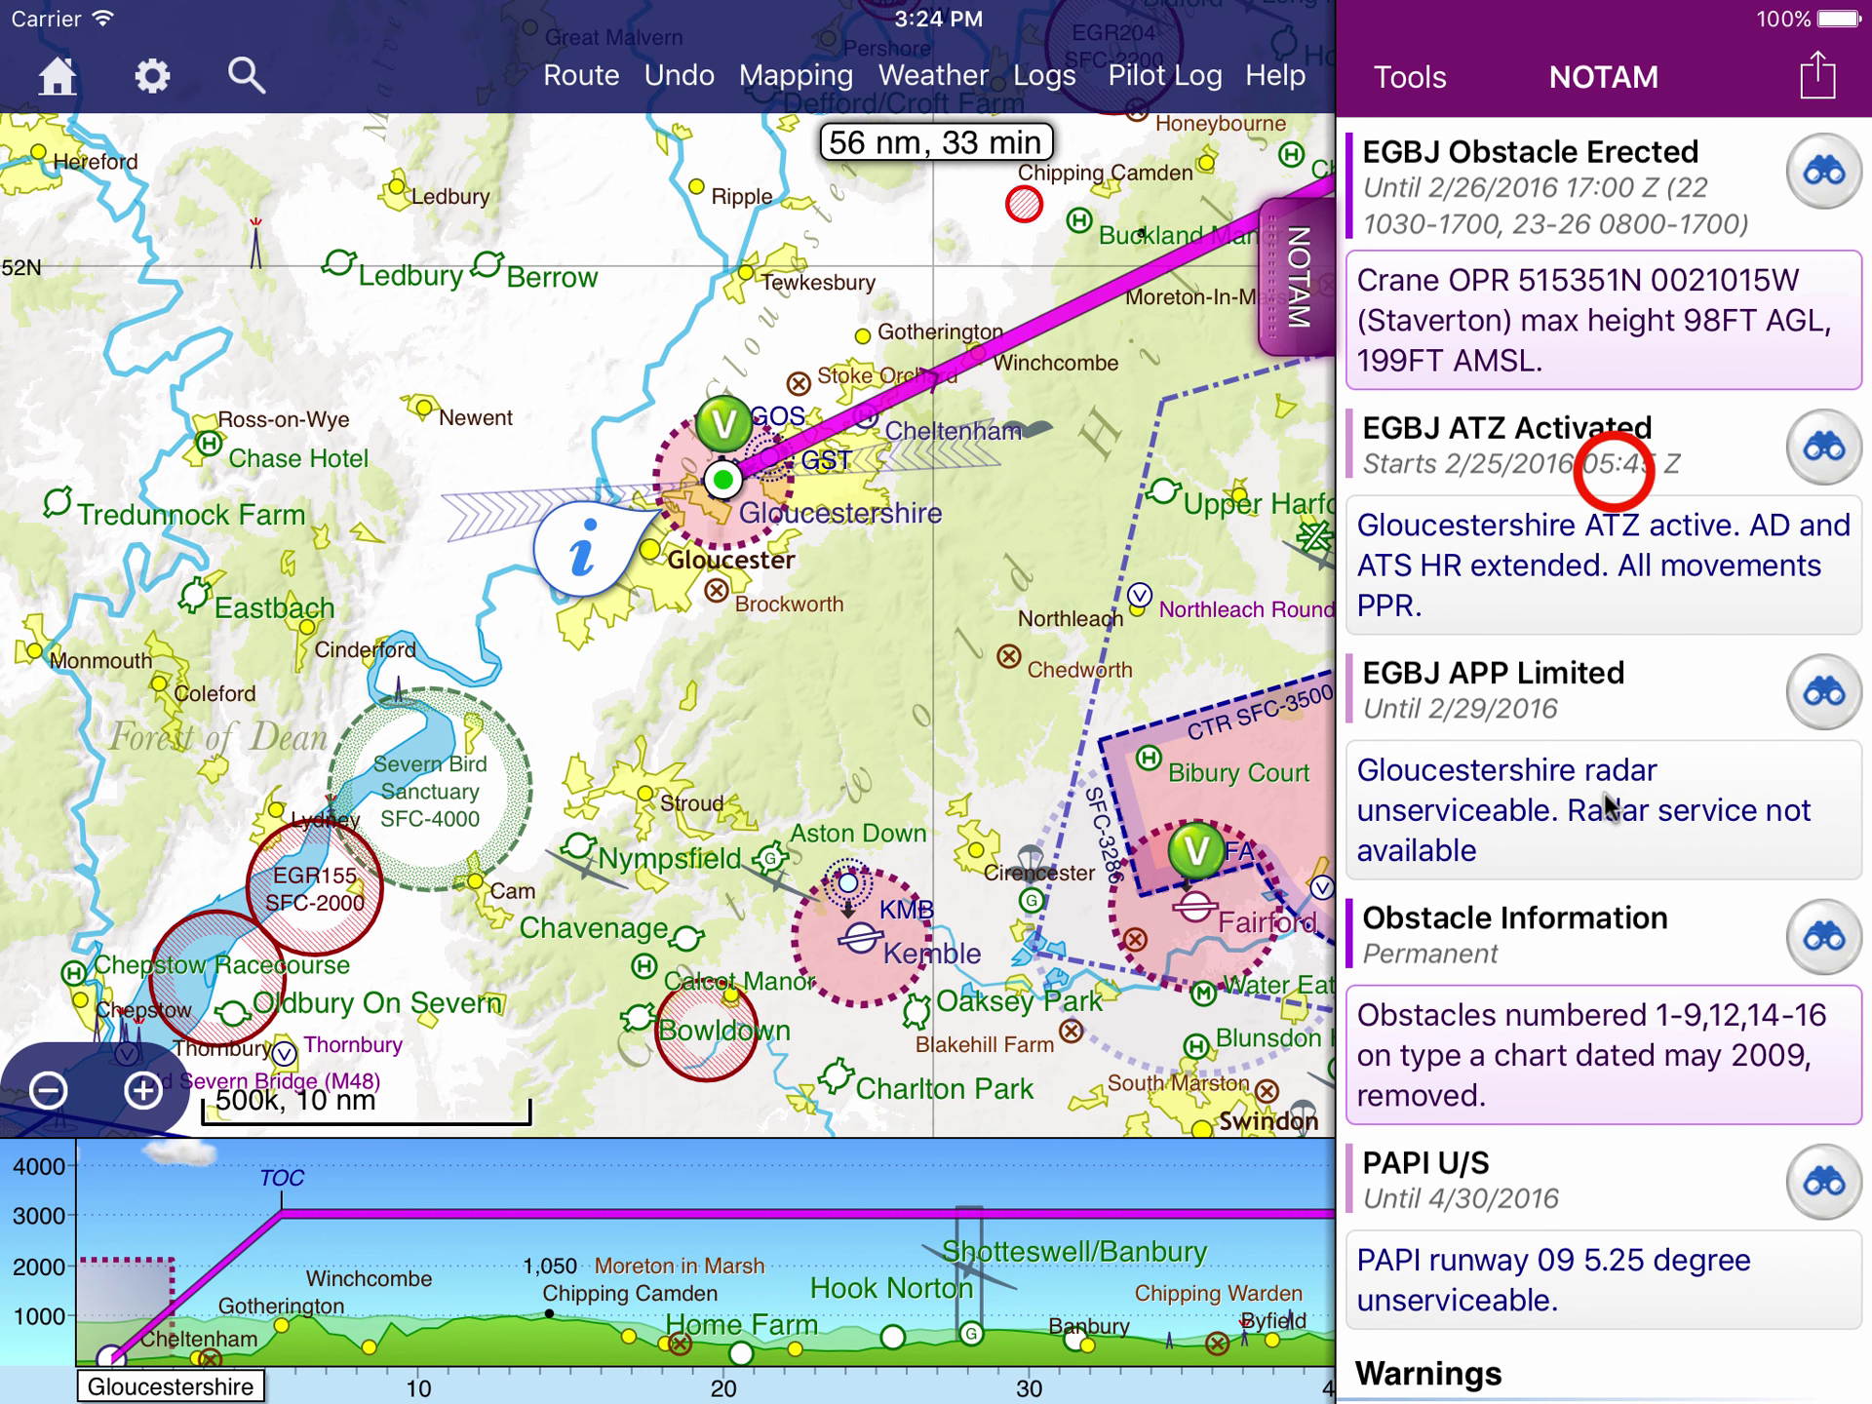
scroll(1609, 807, down, 4)
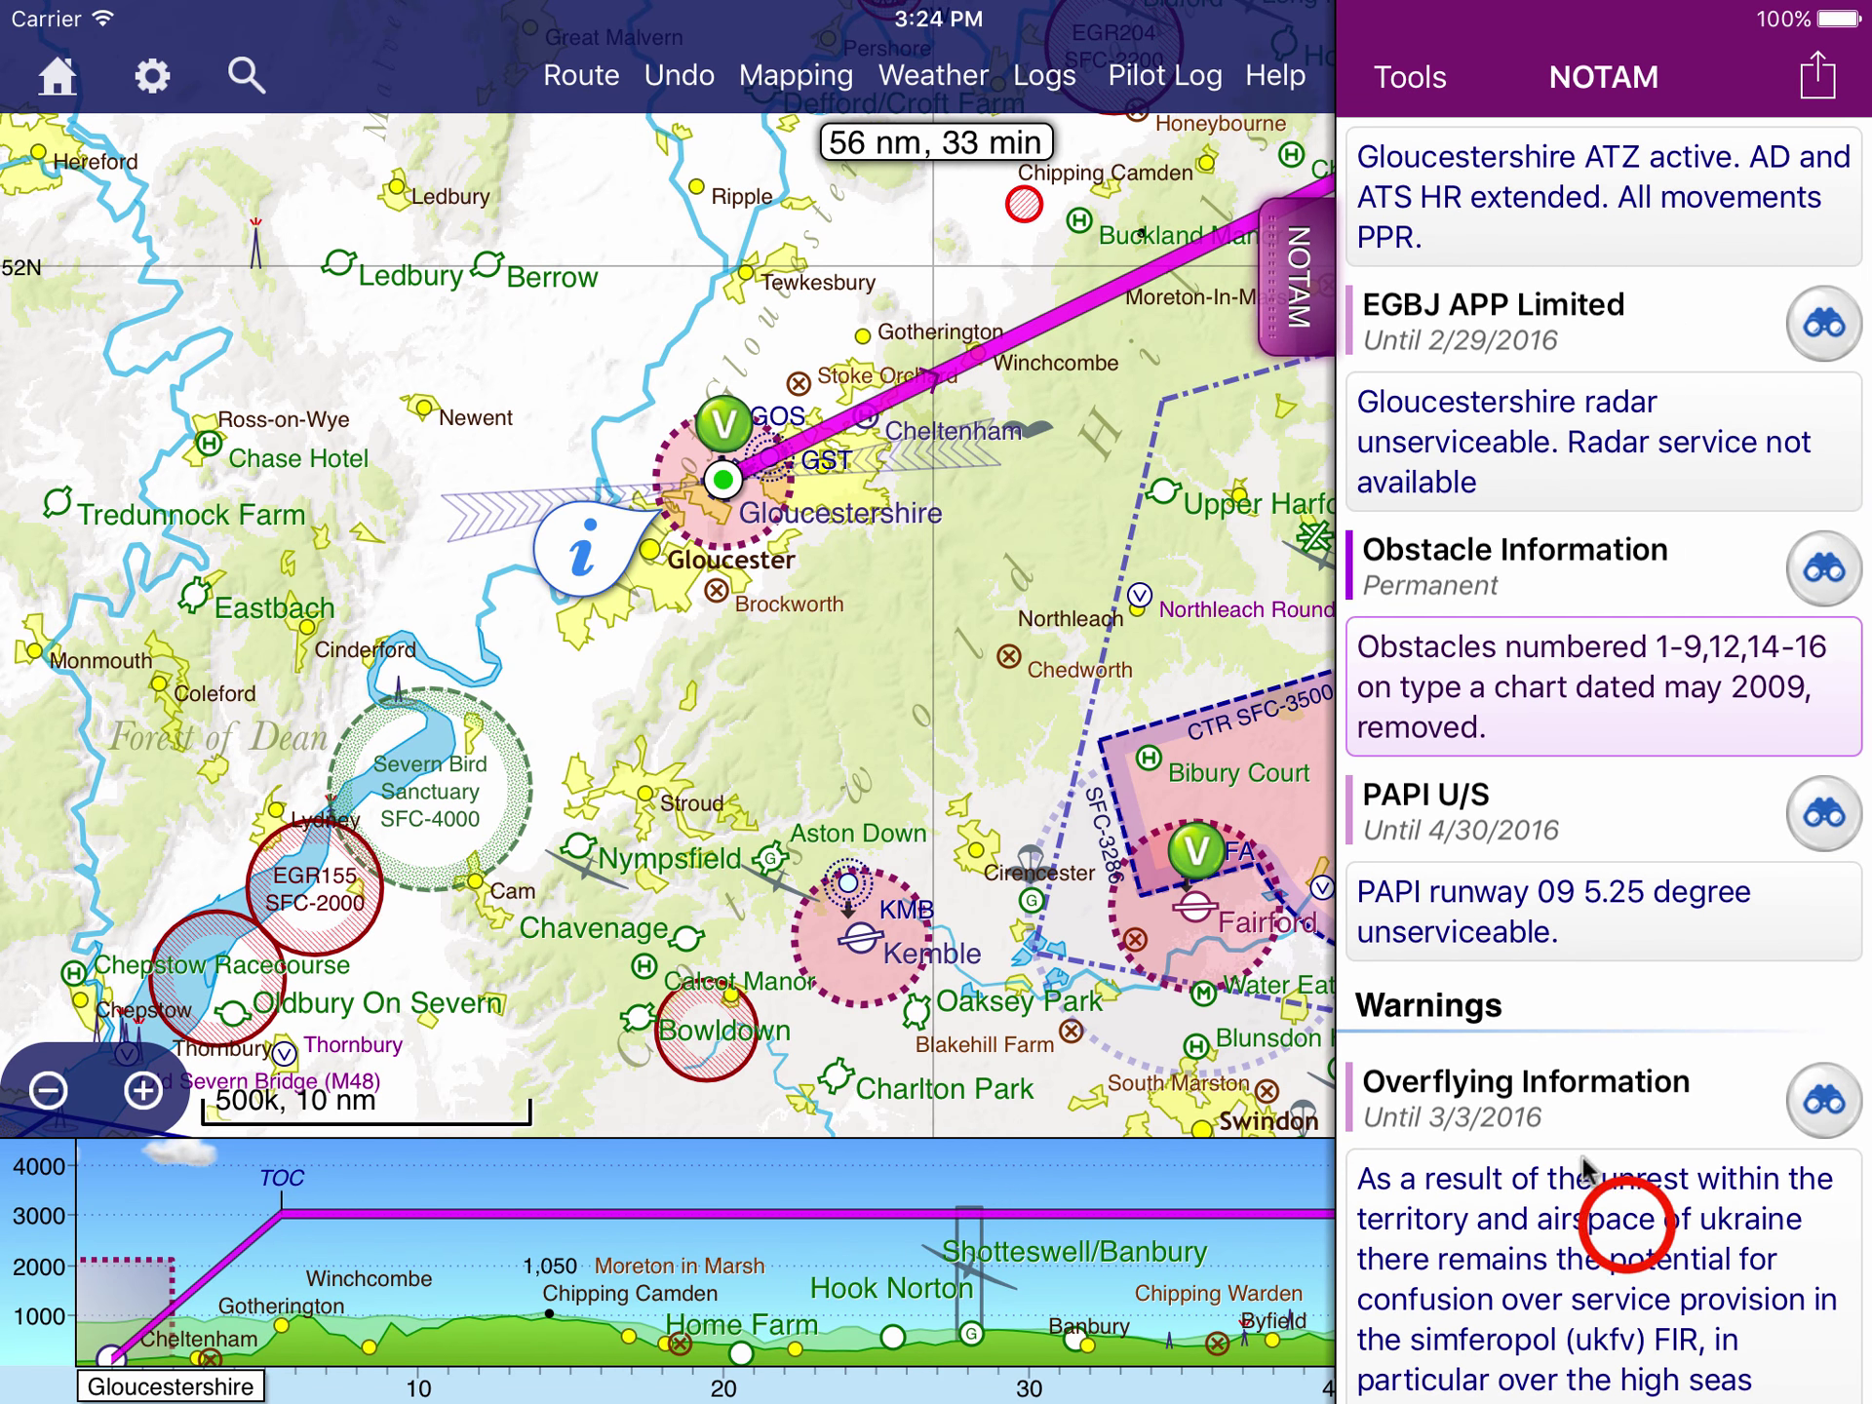
scroll(1609, 1219, down, 15)
scroll(1572, 563, down, 10)
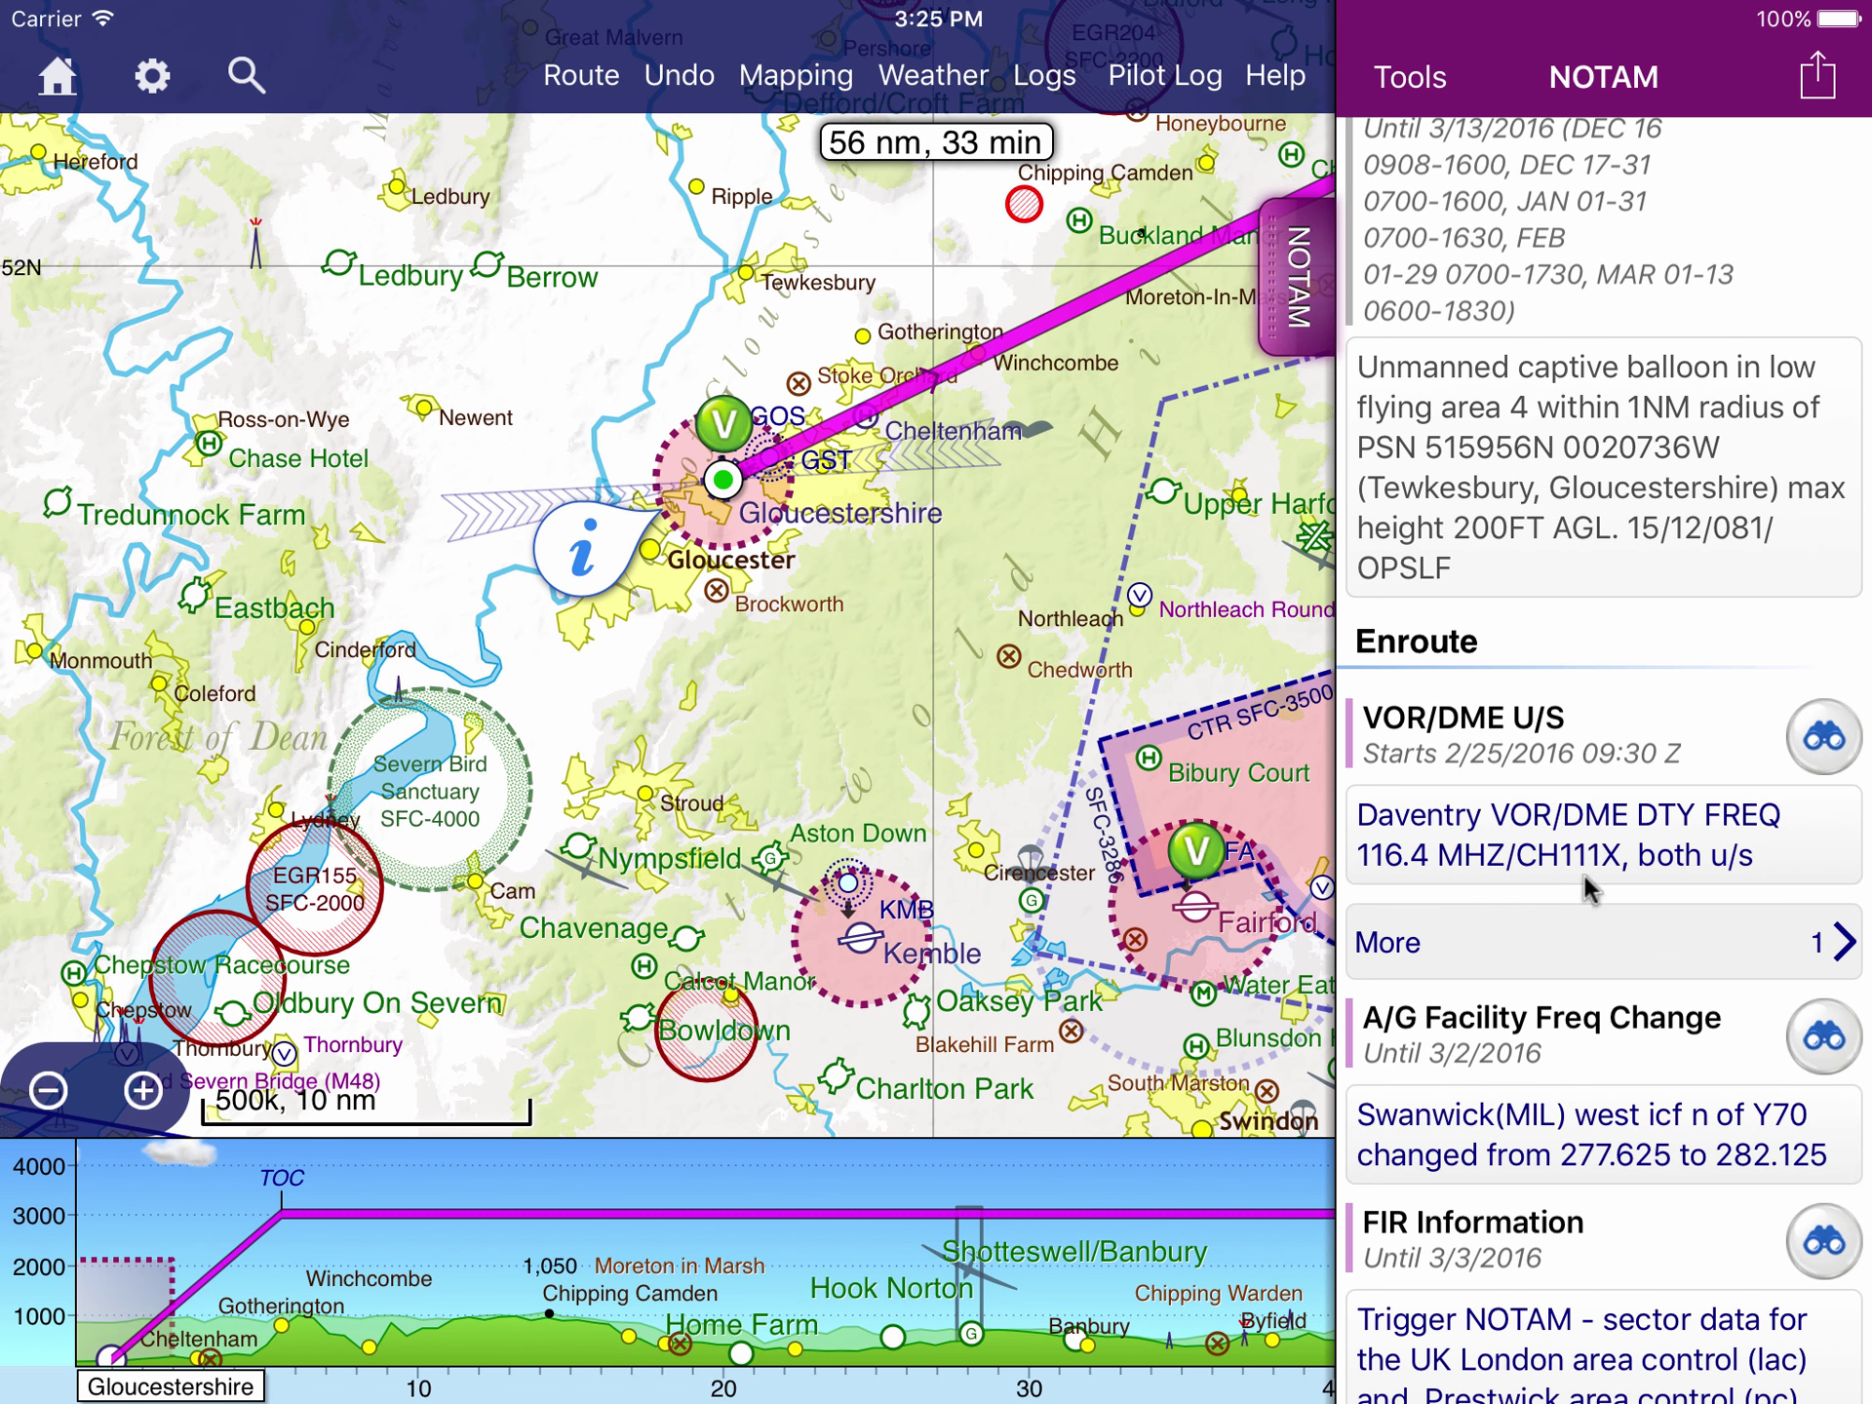
scroll(1648, 1020, down, 9)
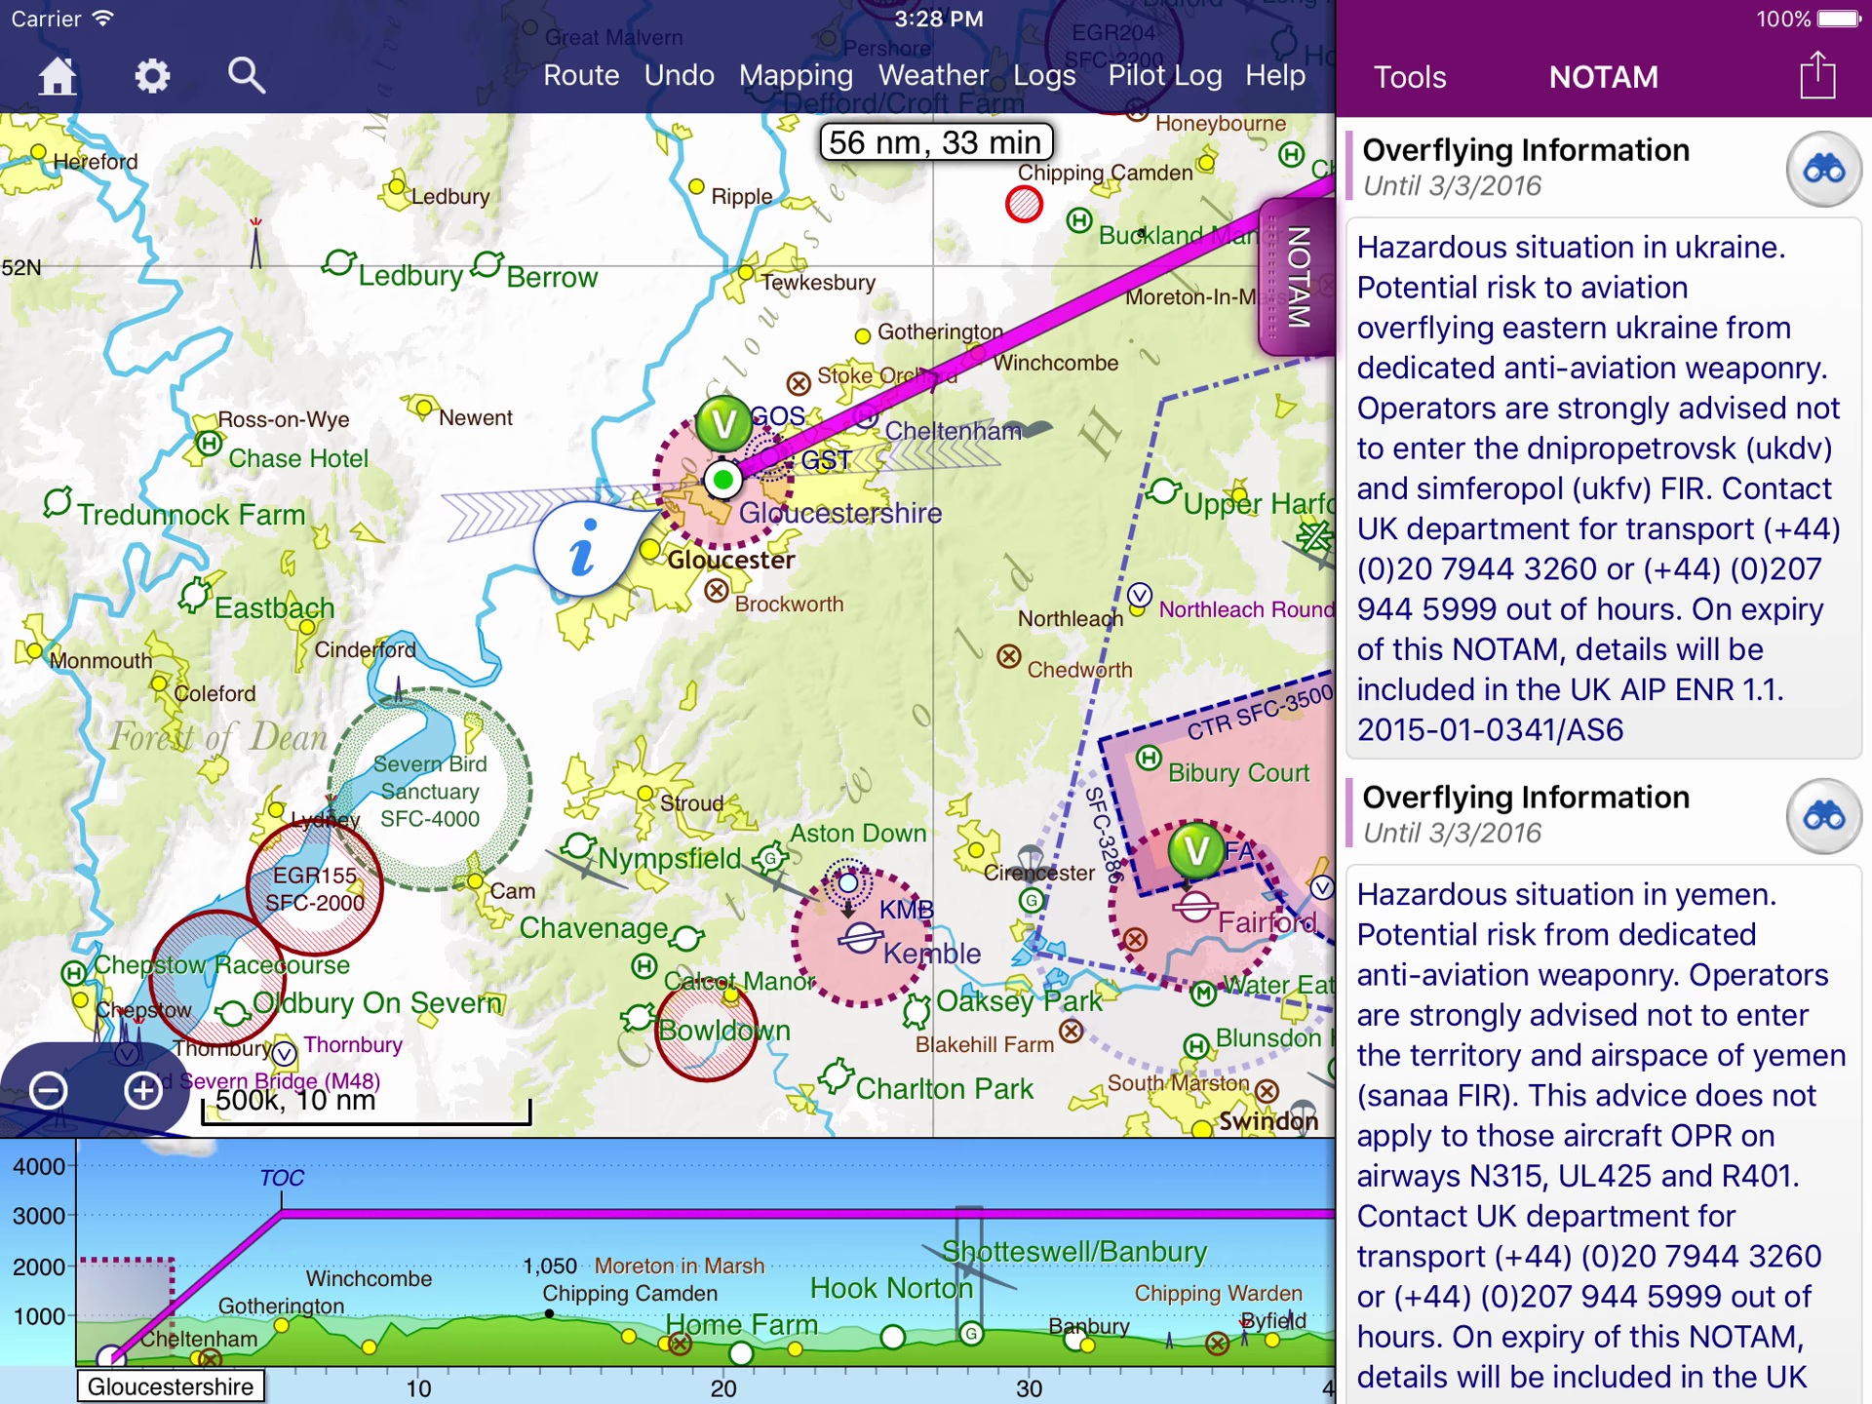
Step: Swipe away the Ukraine, Yemen and South Sudan Overflying Information NOTAMs
drag(1426, 590, 1634, 593)
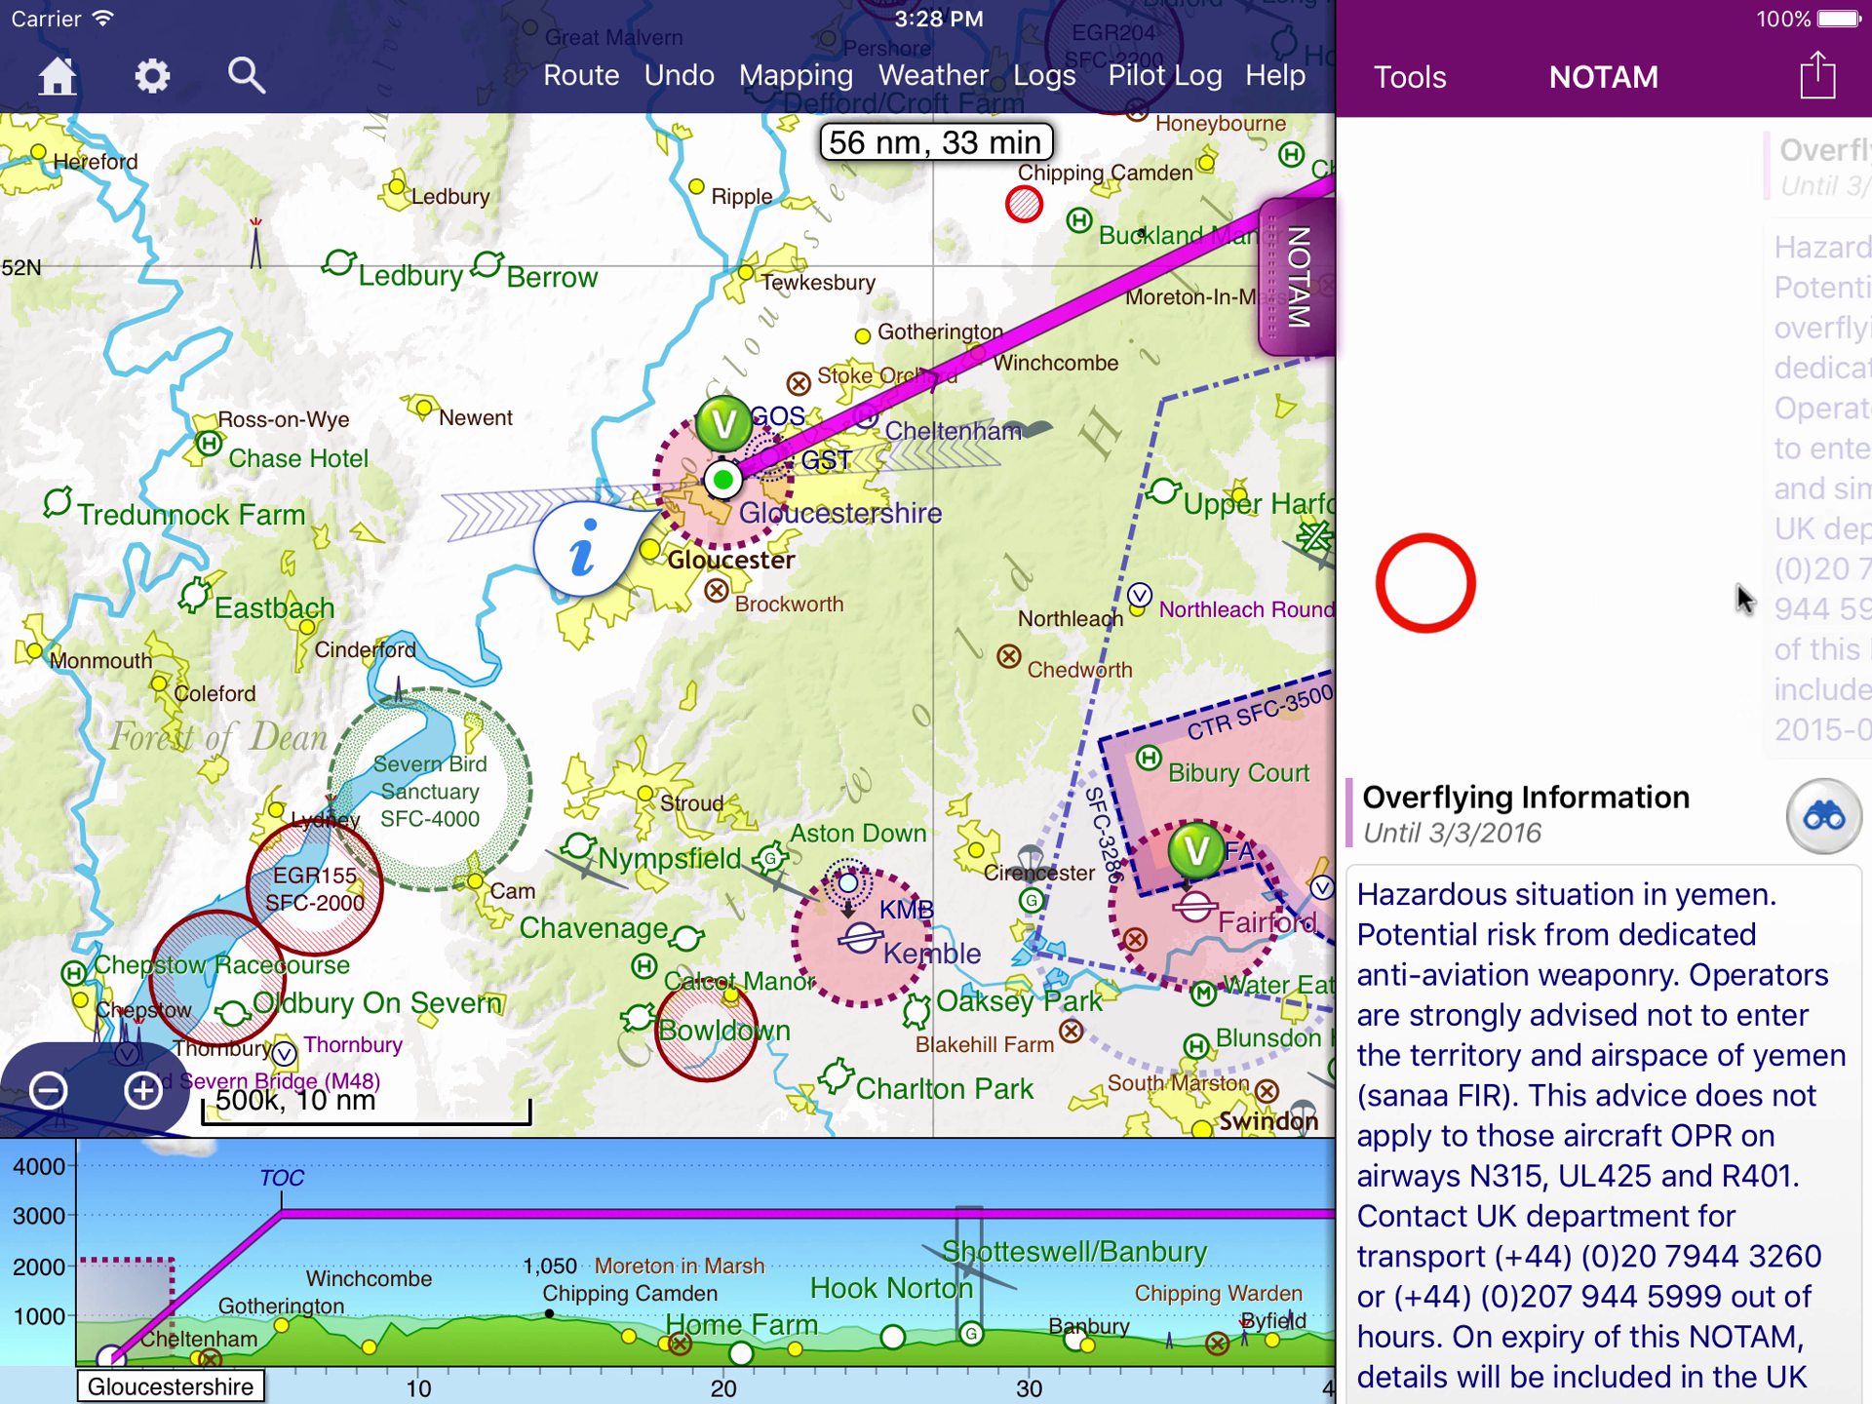
drag(1394, 521, 1571, 498)
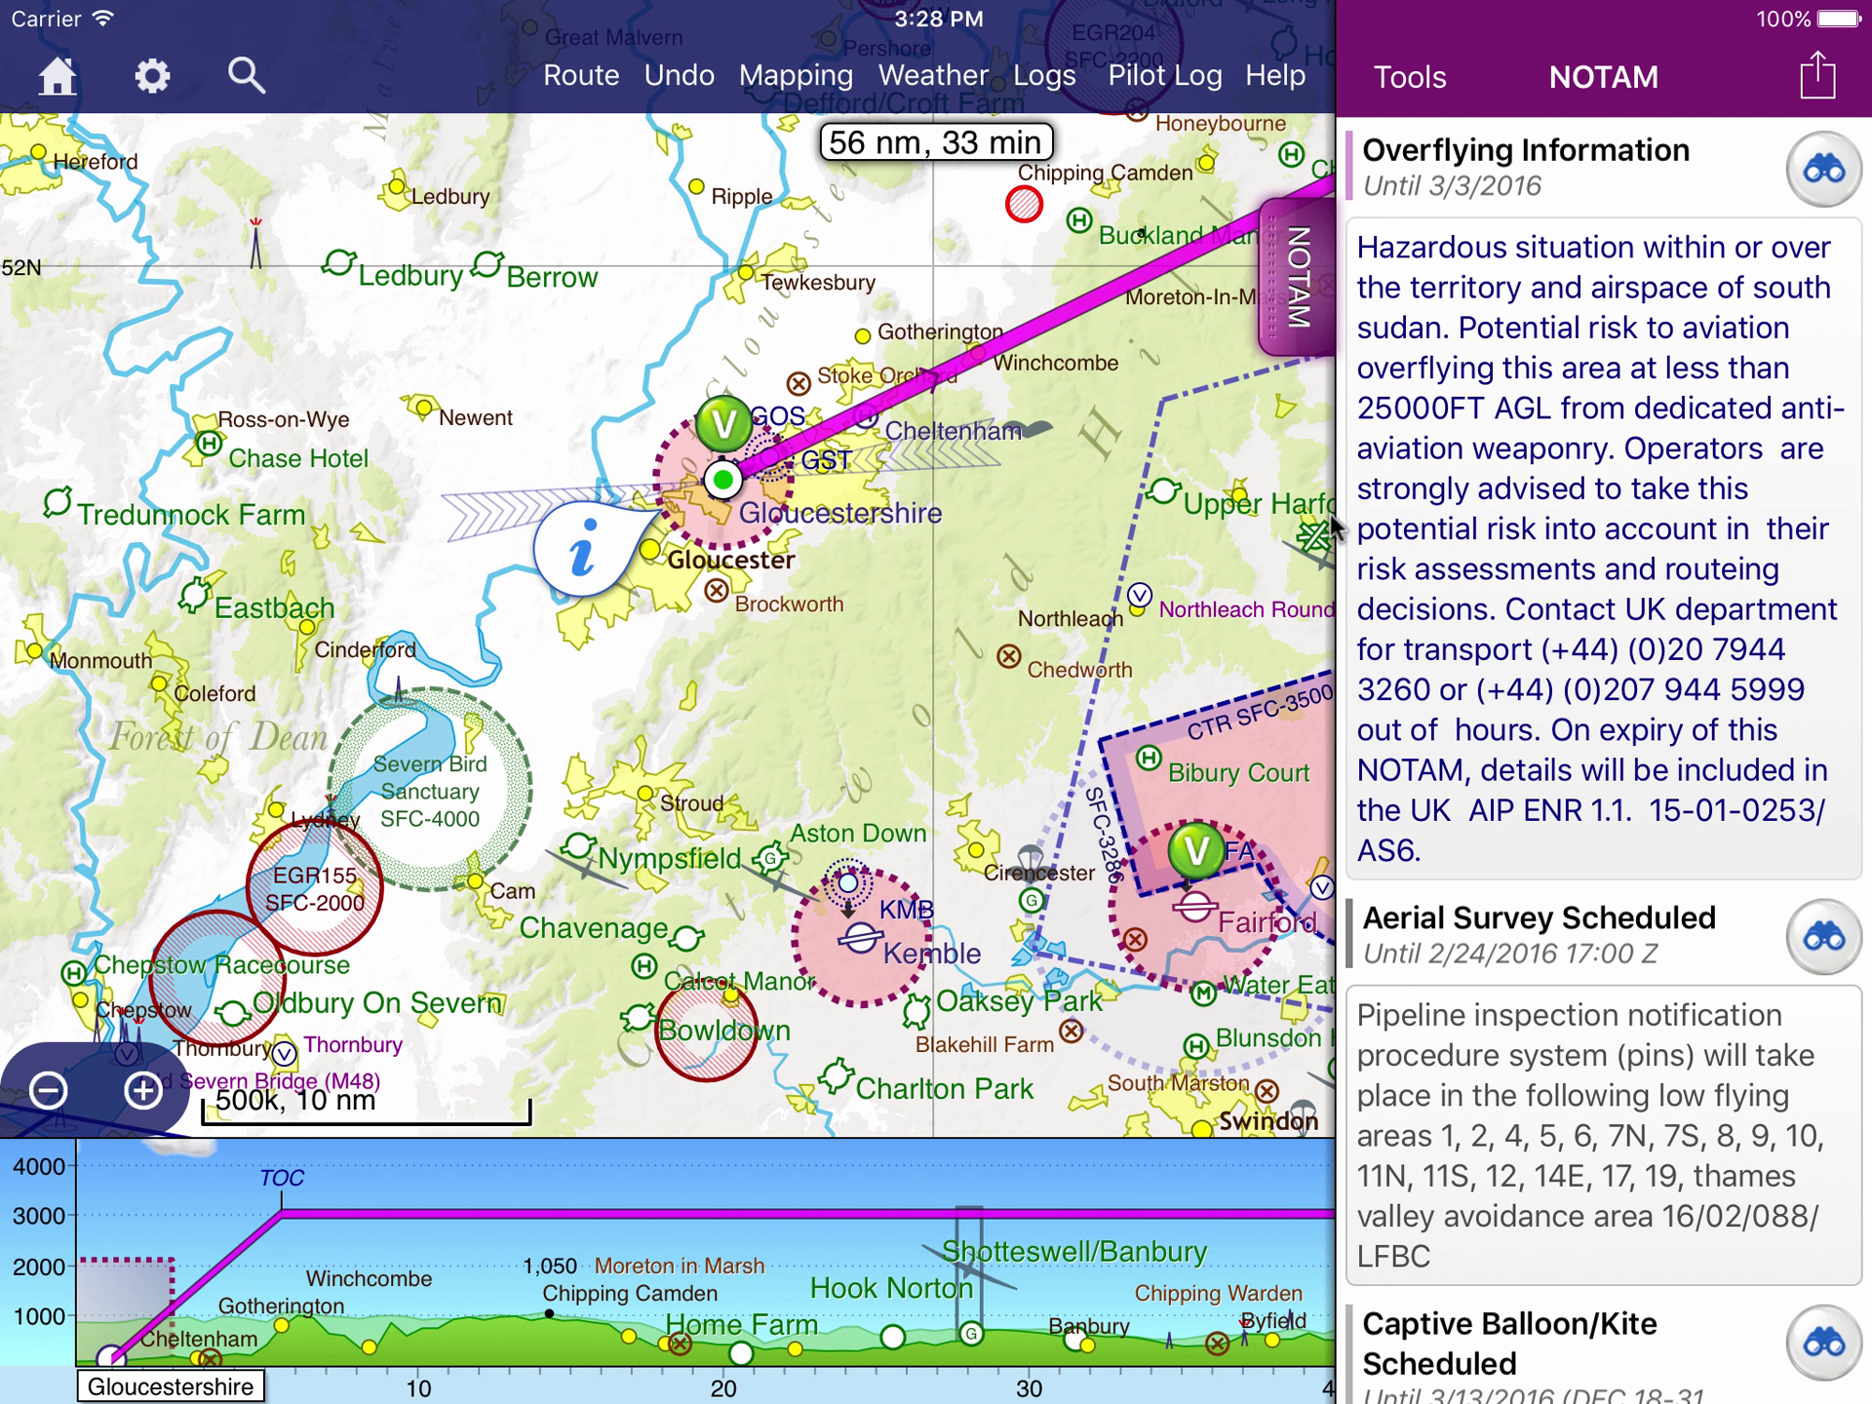
drag(1418, 499, 1755, 507)
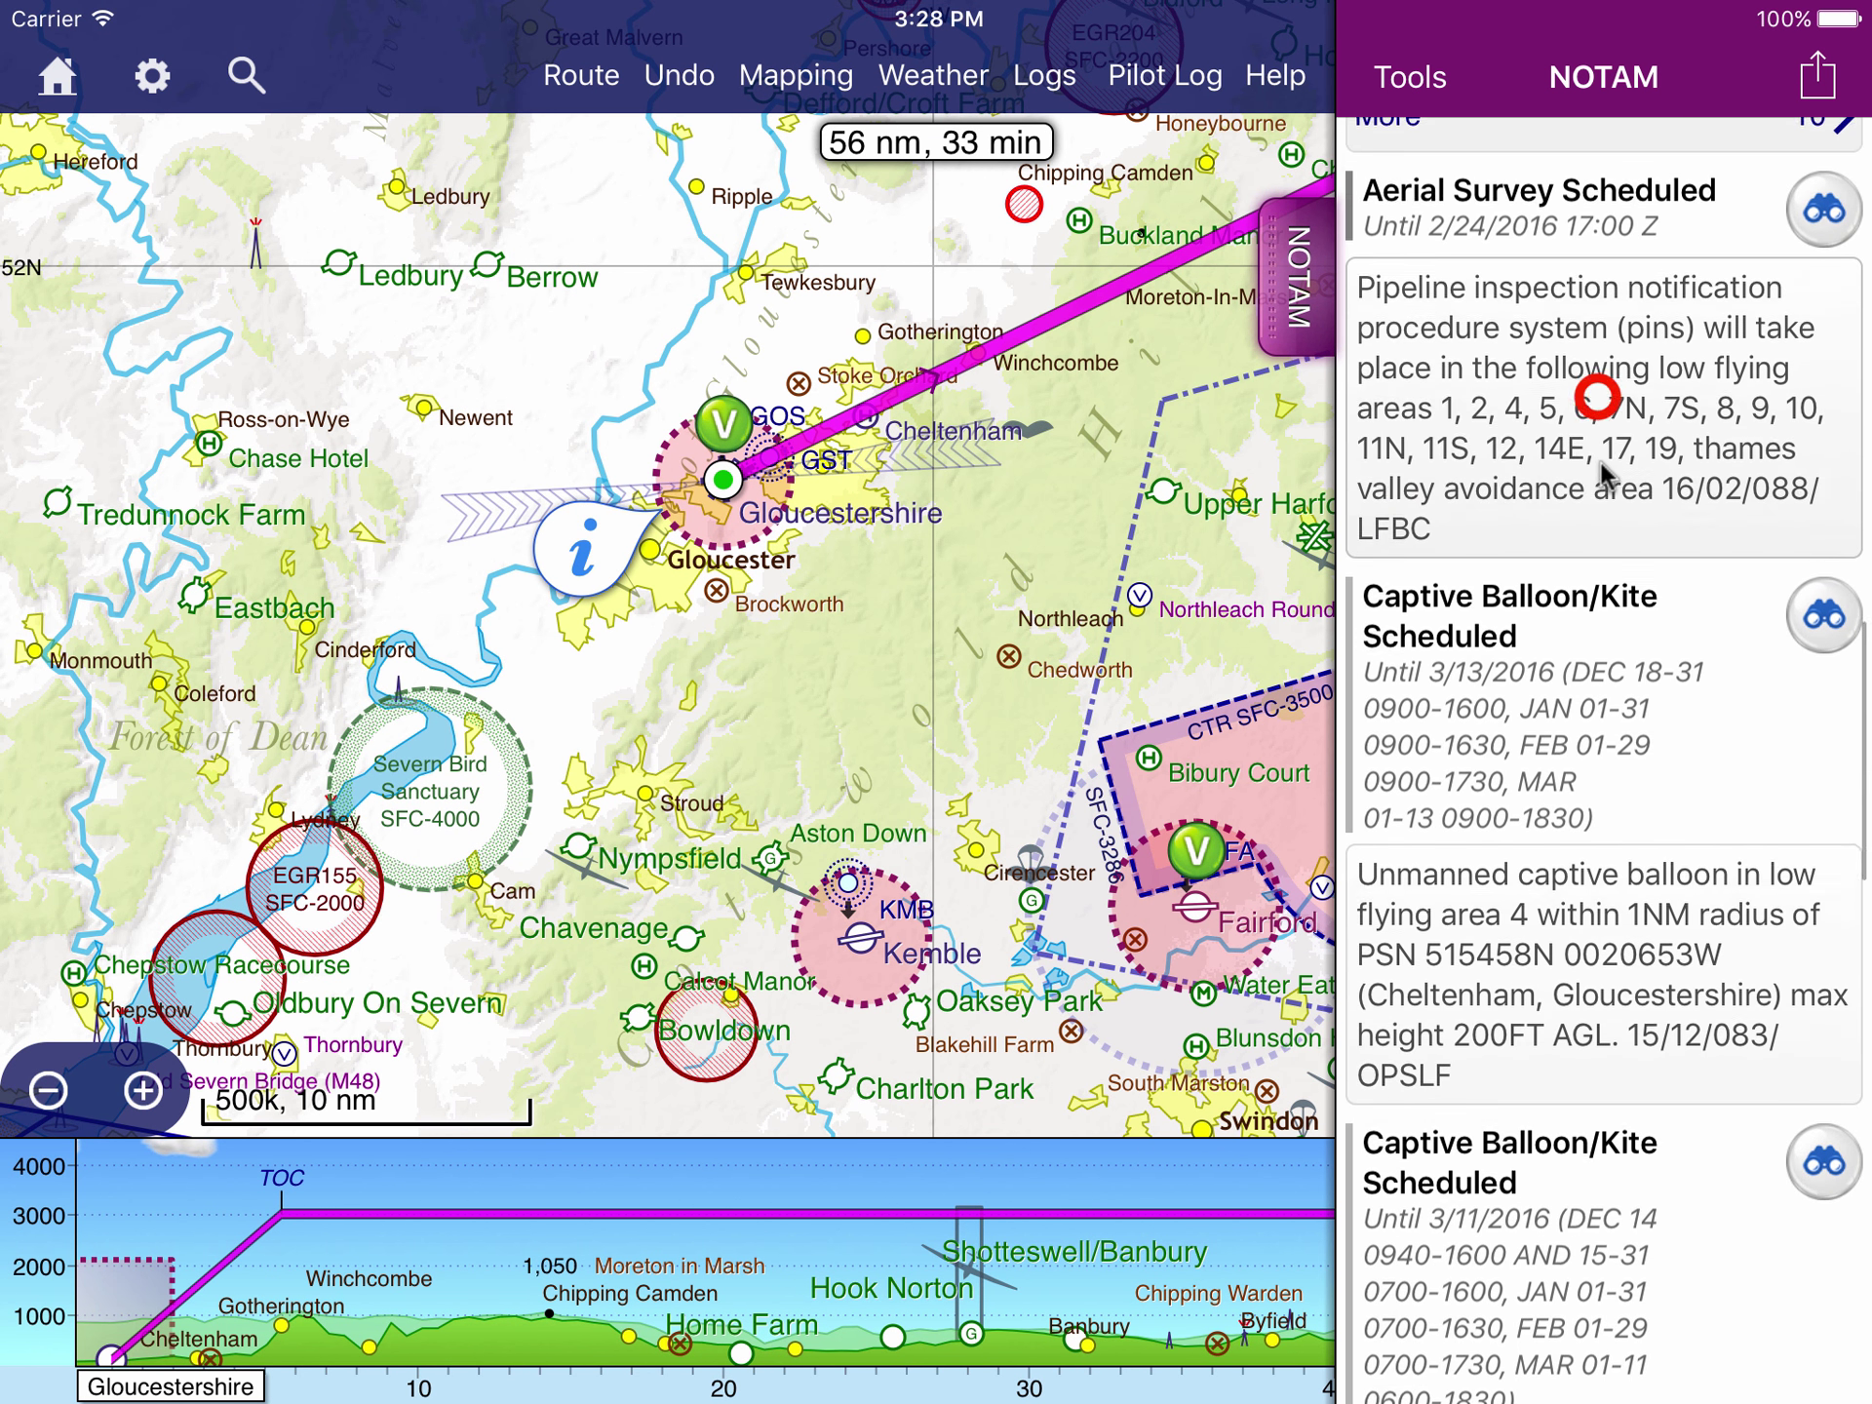
drag(1596, 367, 1596, 694)
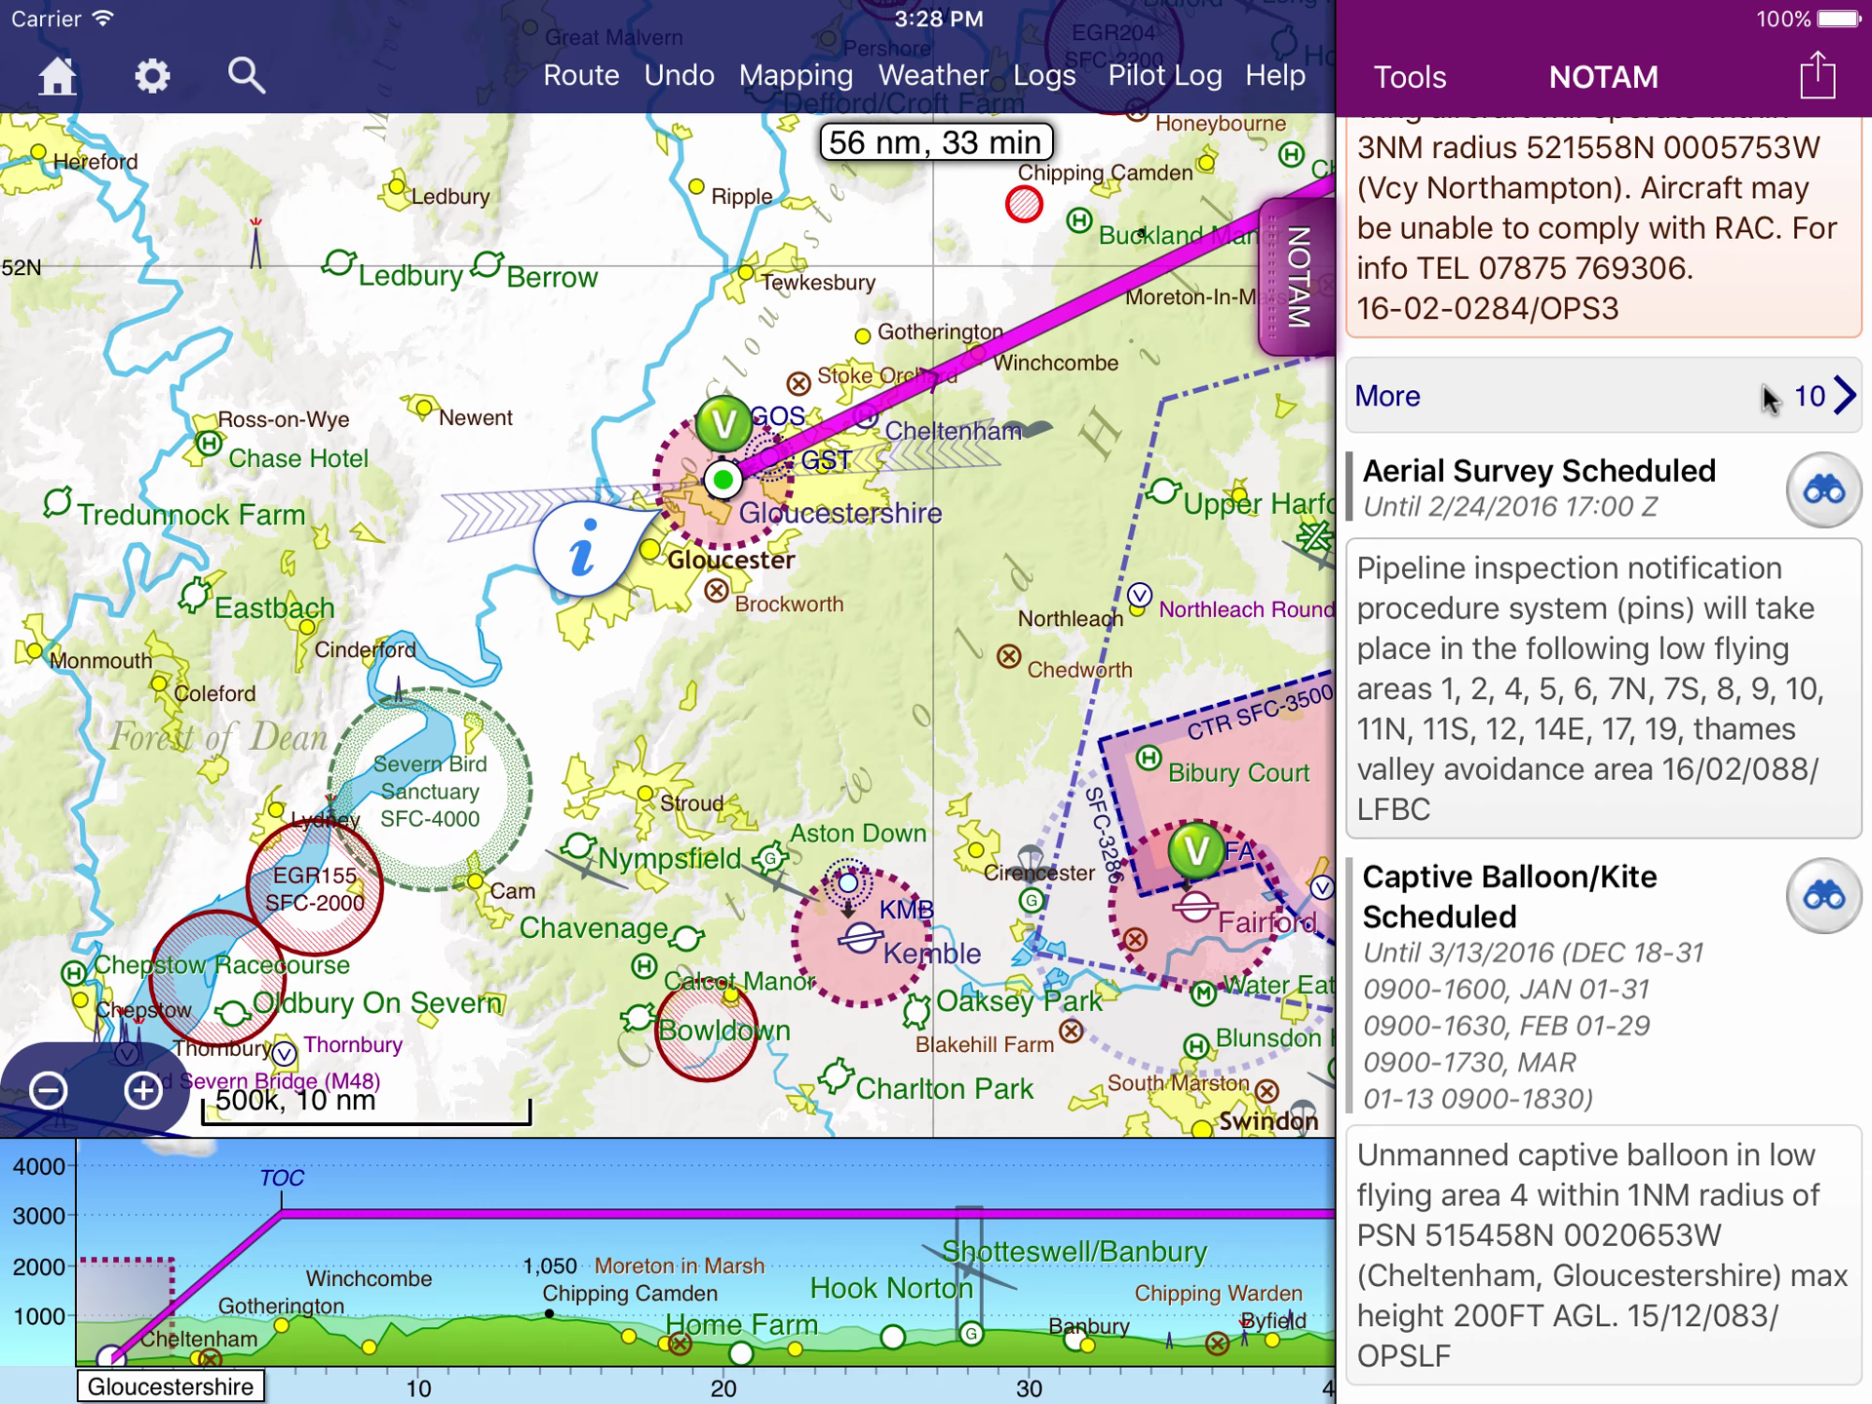
Step: Unhide the Afghanistan and Egypt NOTAMs from the 10 hidden items, then return to the briefing
click(1763, 390)
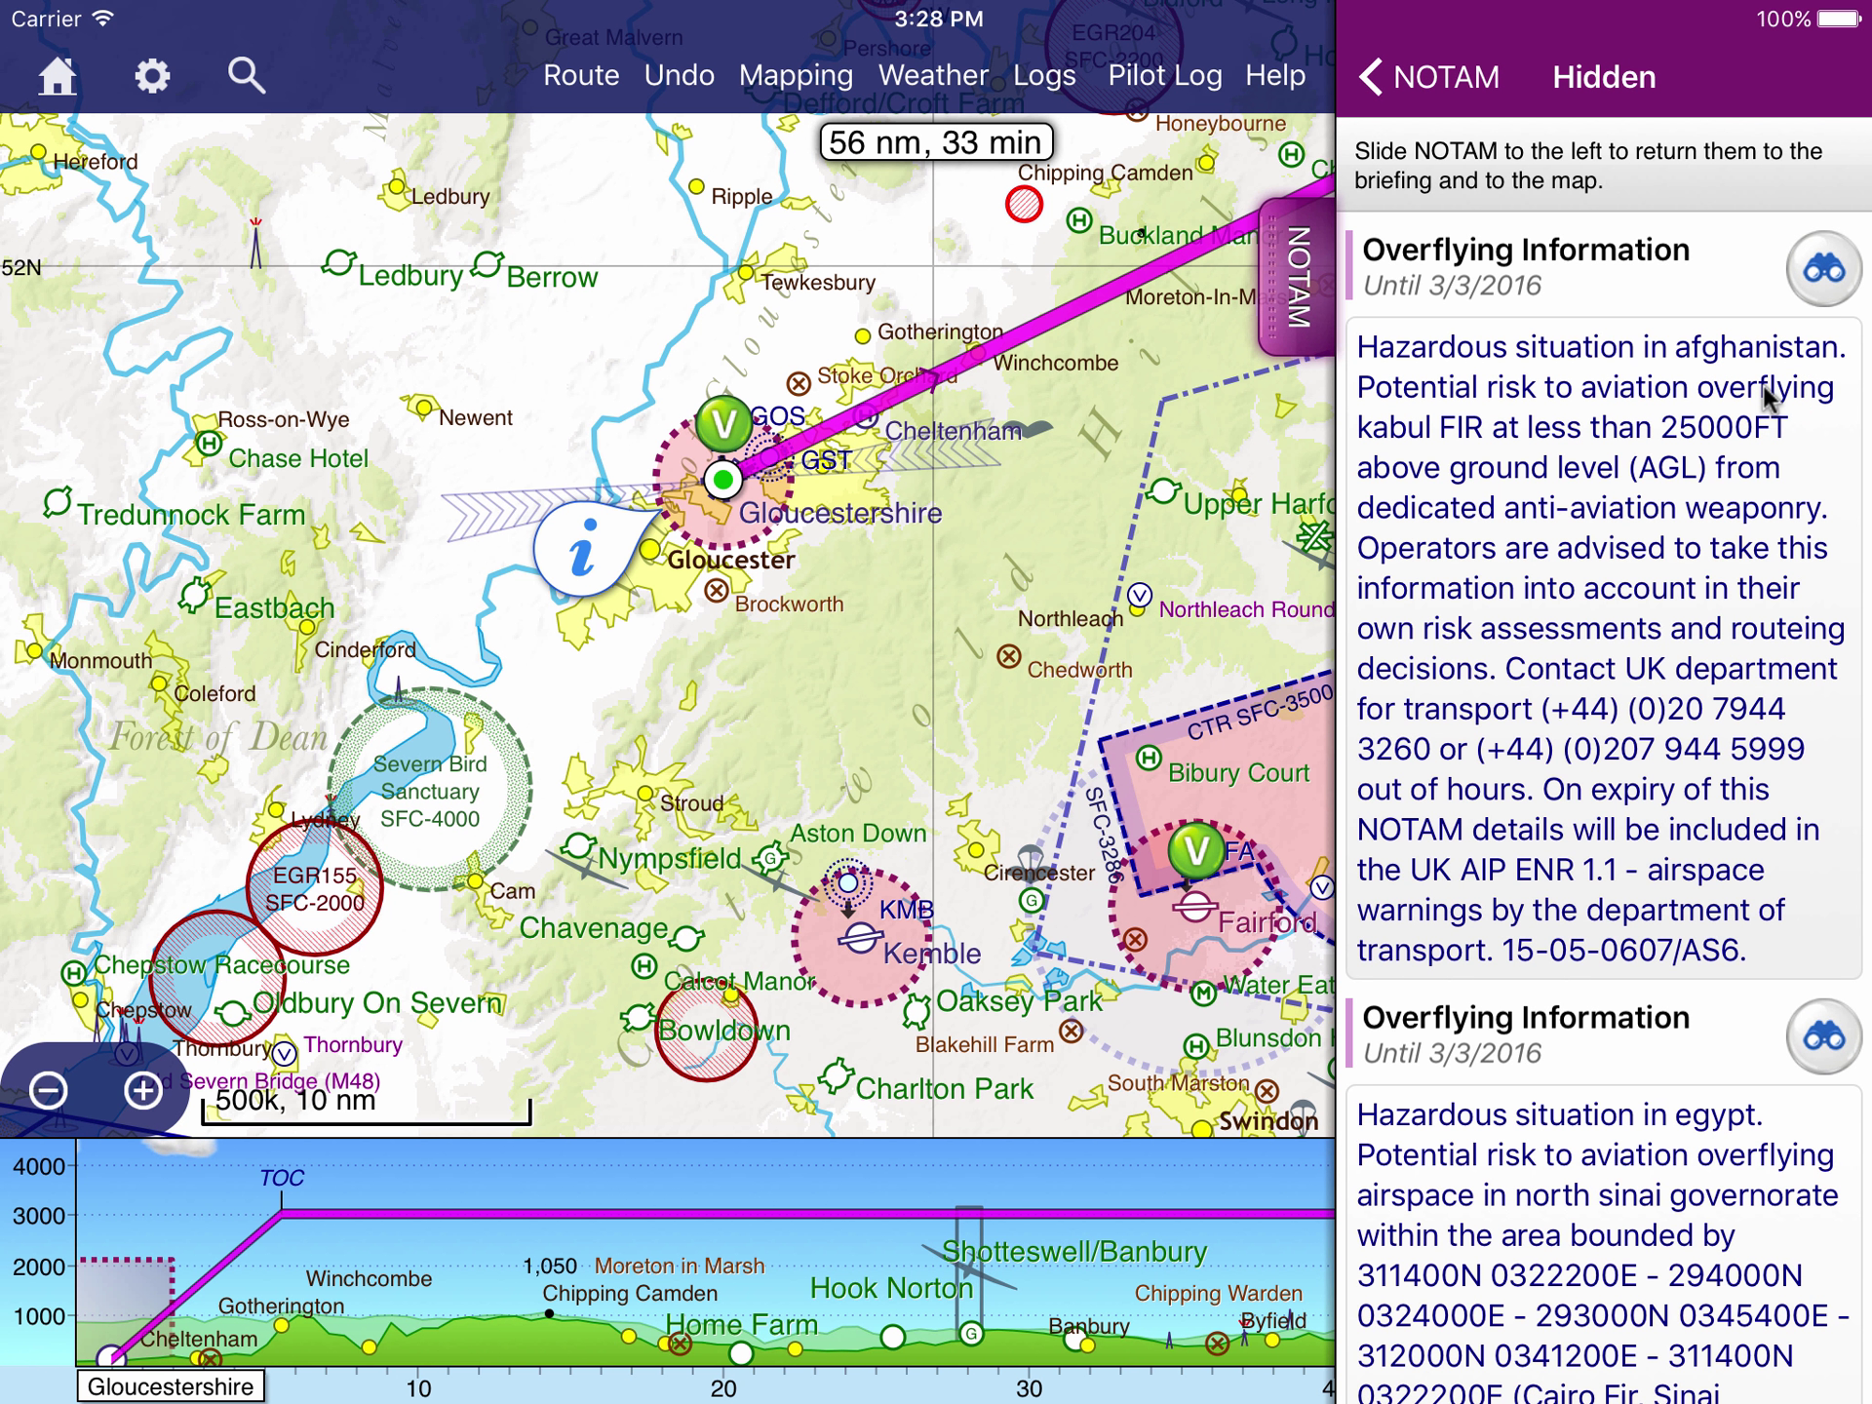
drag(1728, 468, 1521, 472)
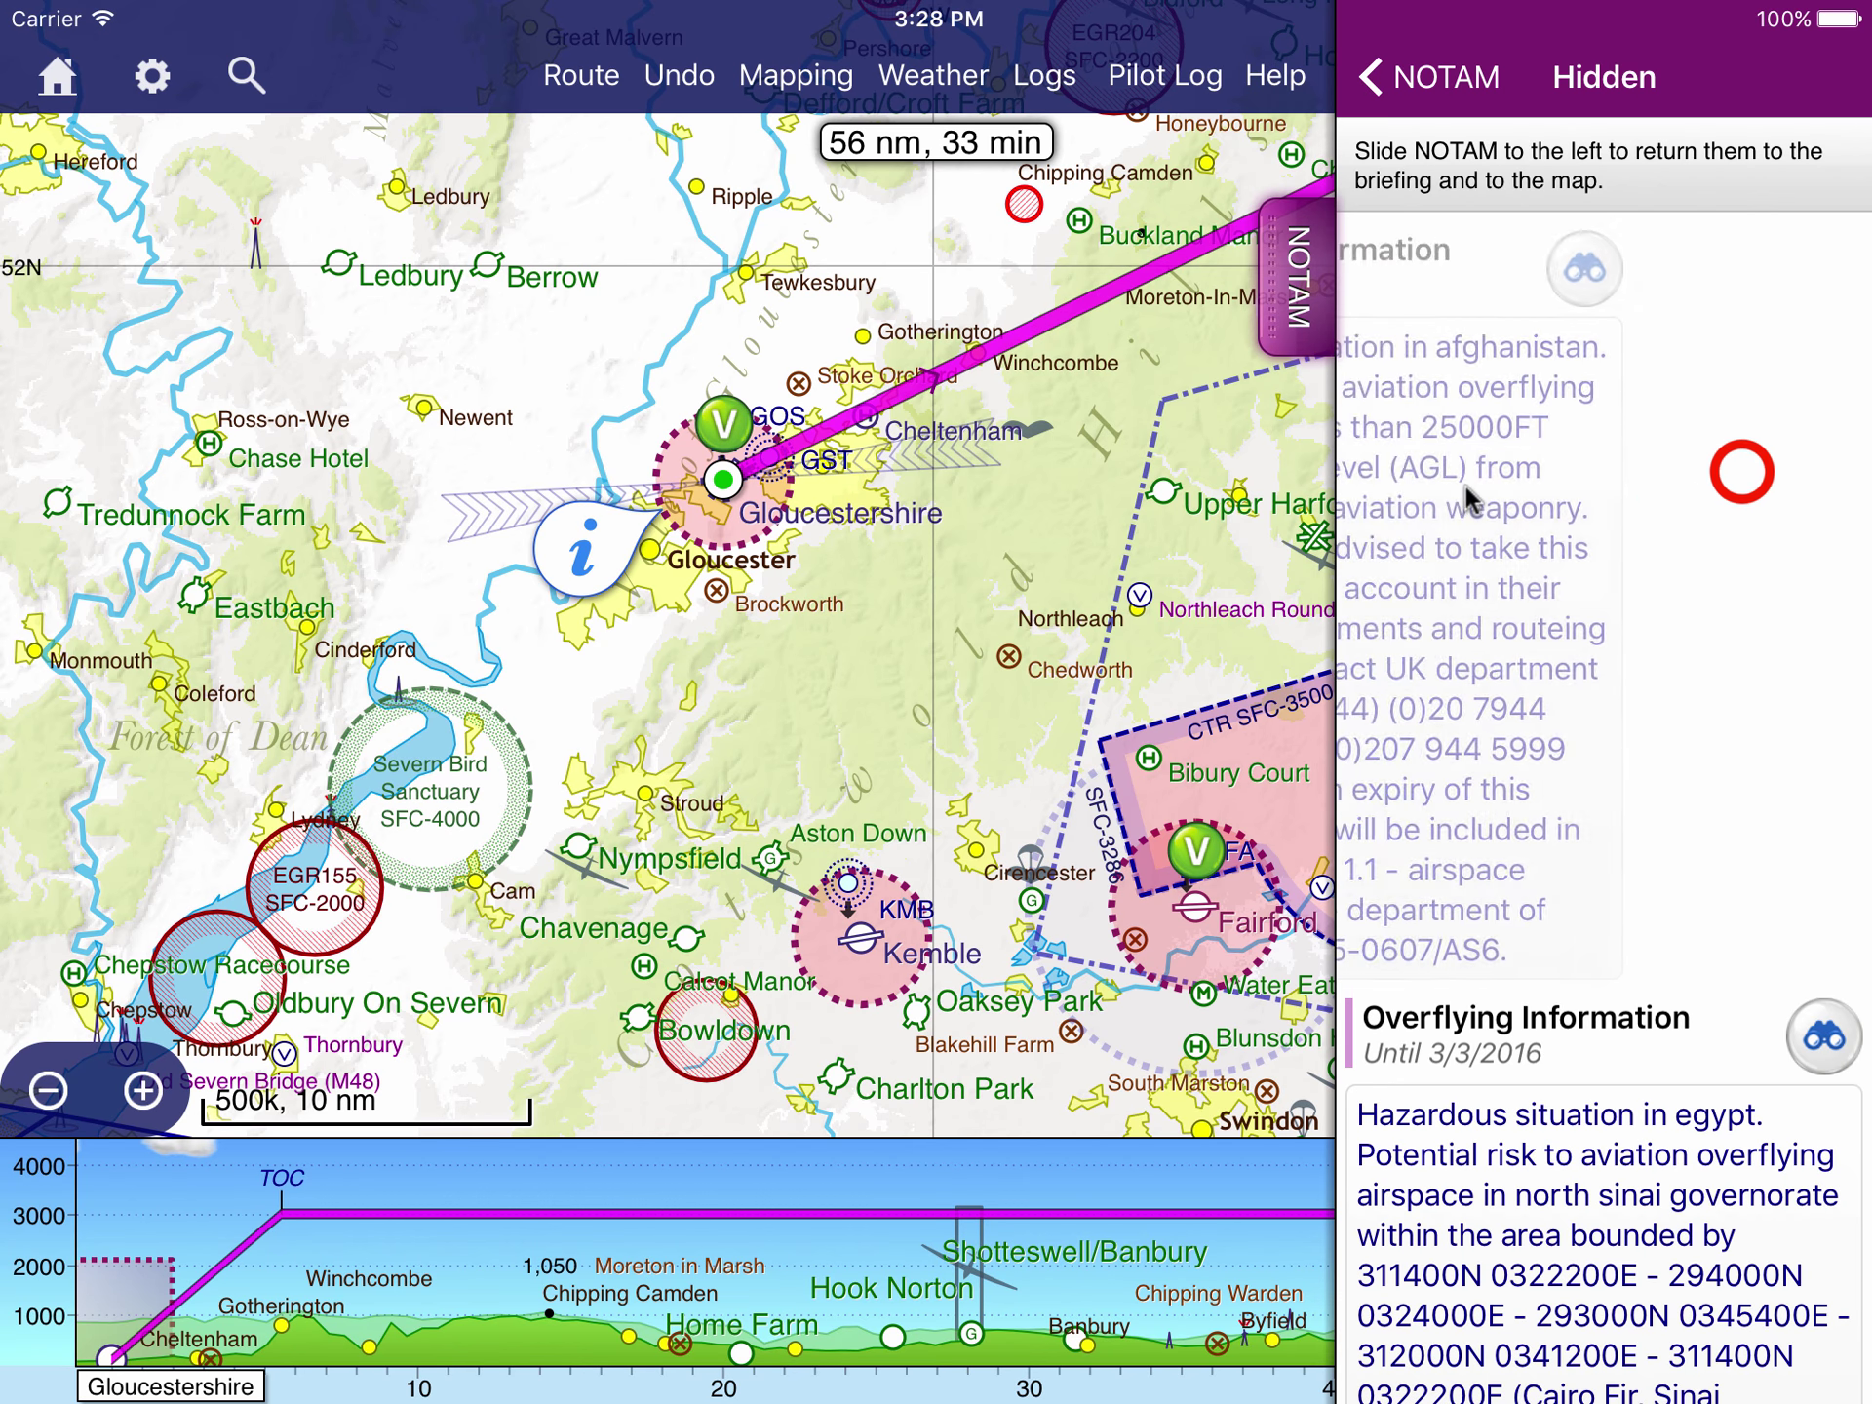
drag(1654, 489, 1032, 481)
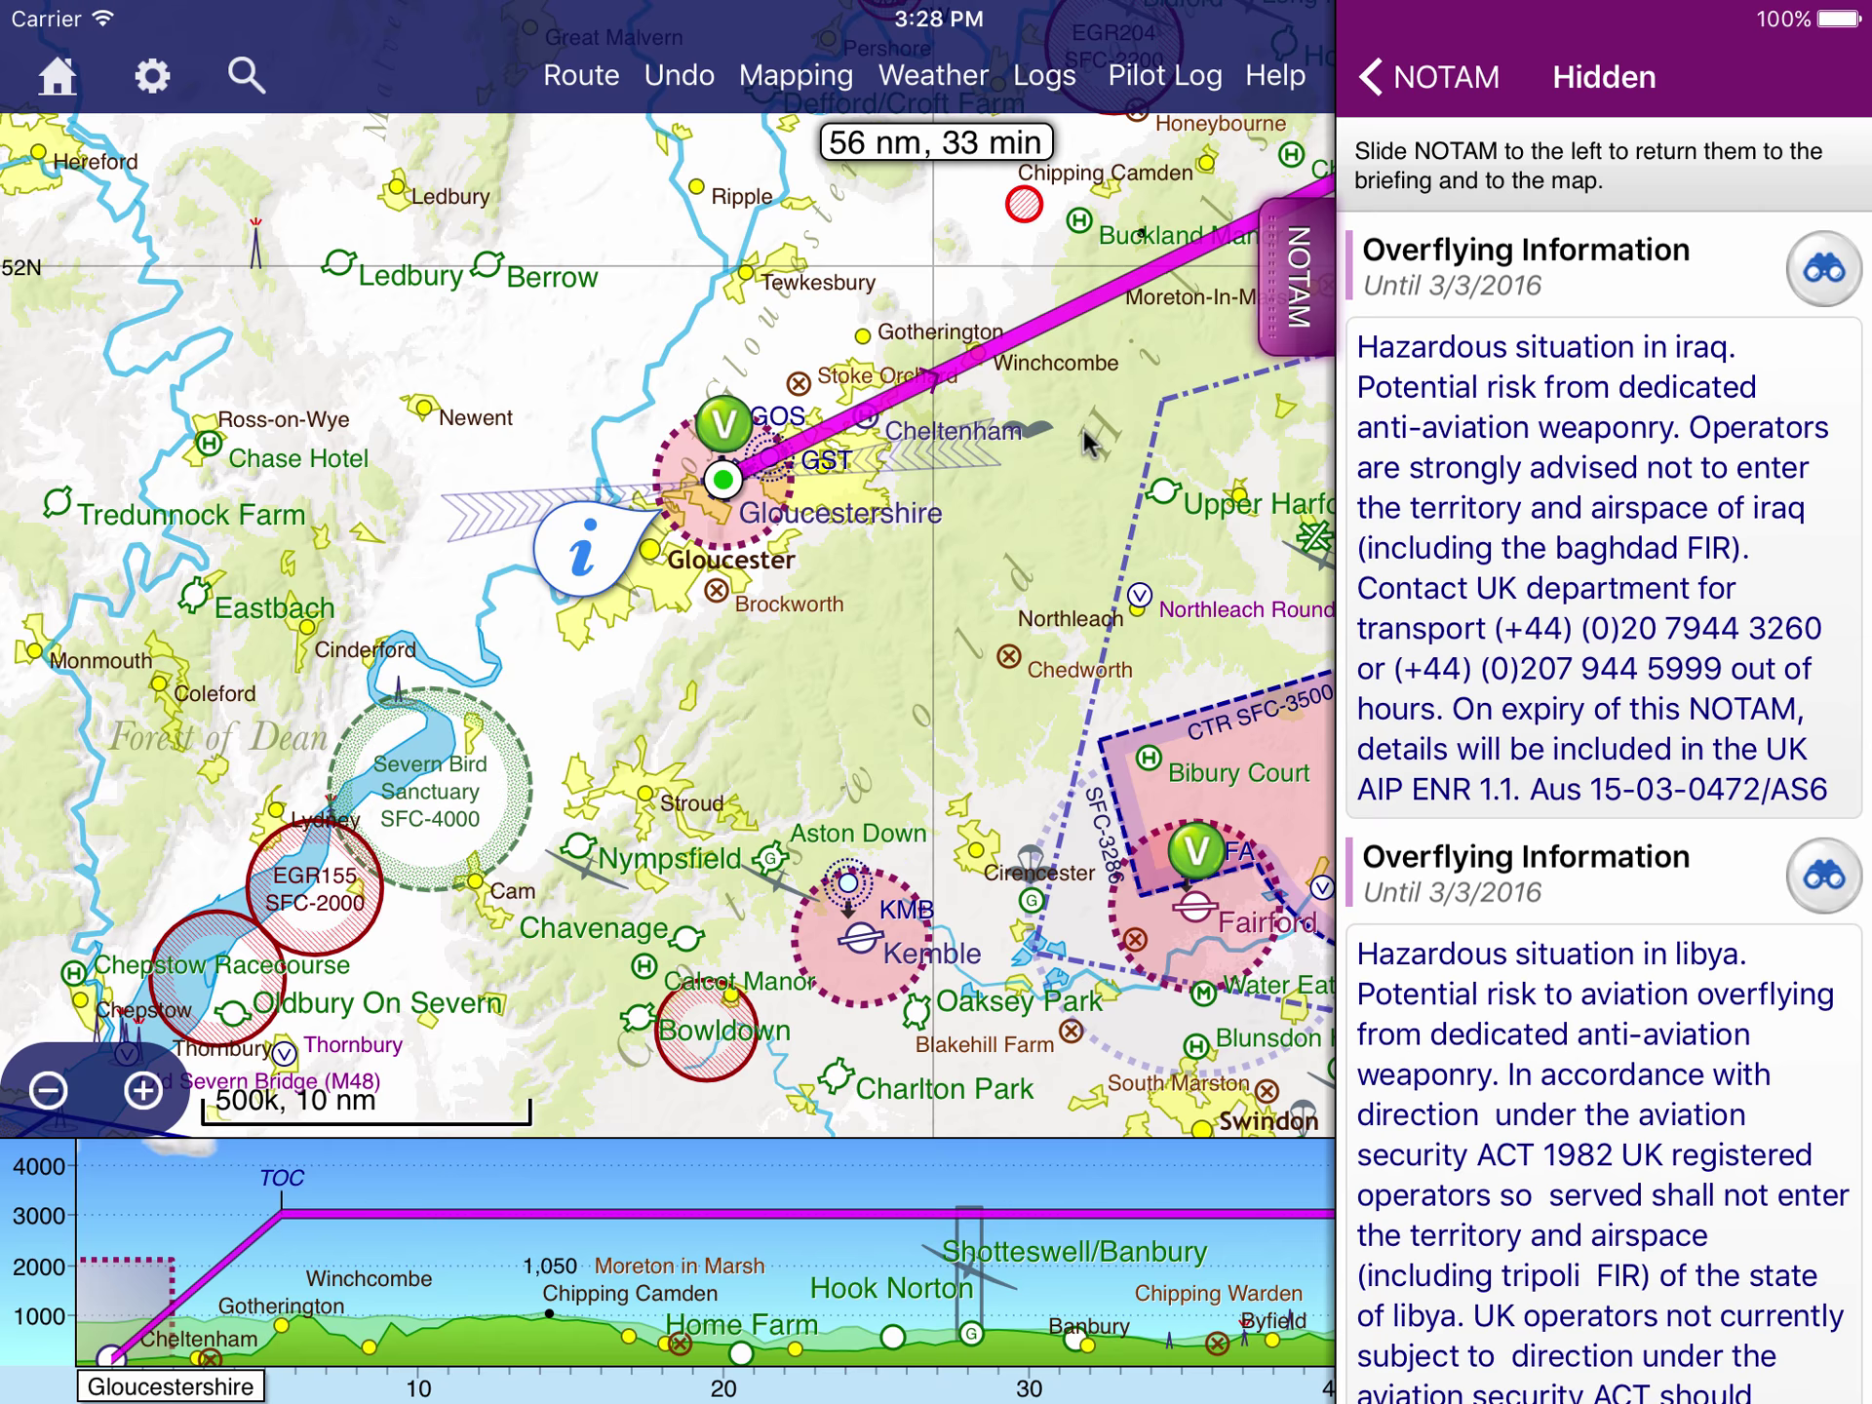
click(1413, 86)
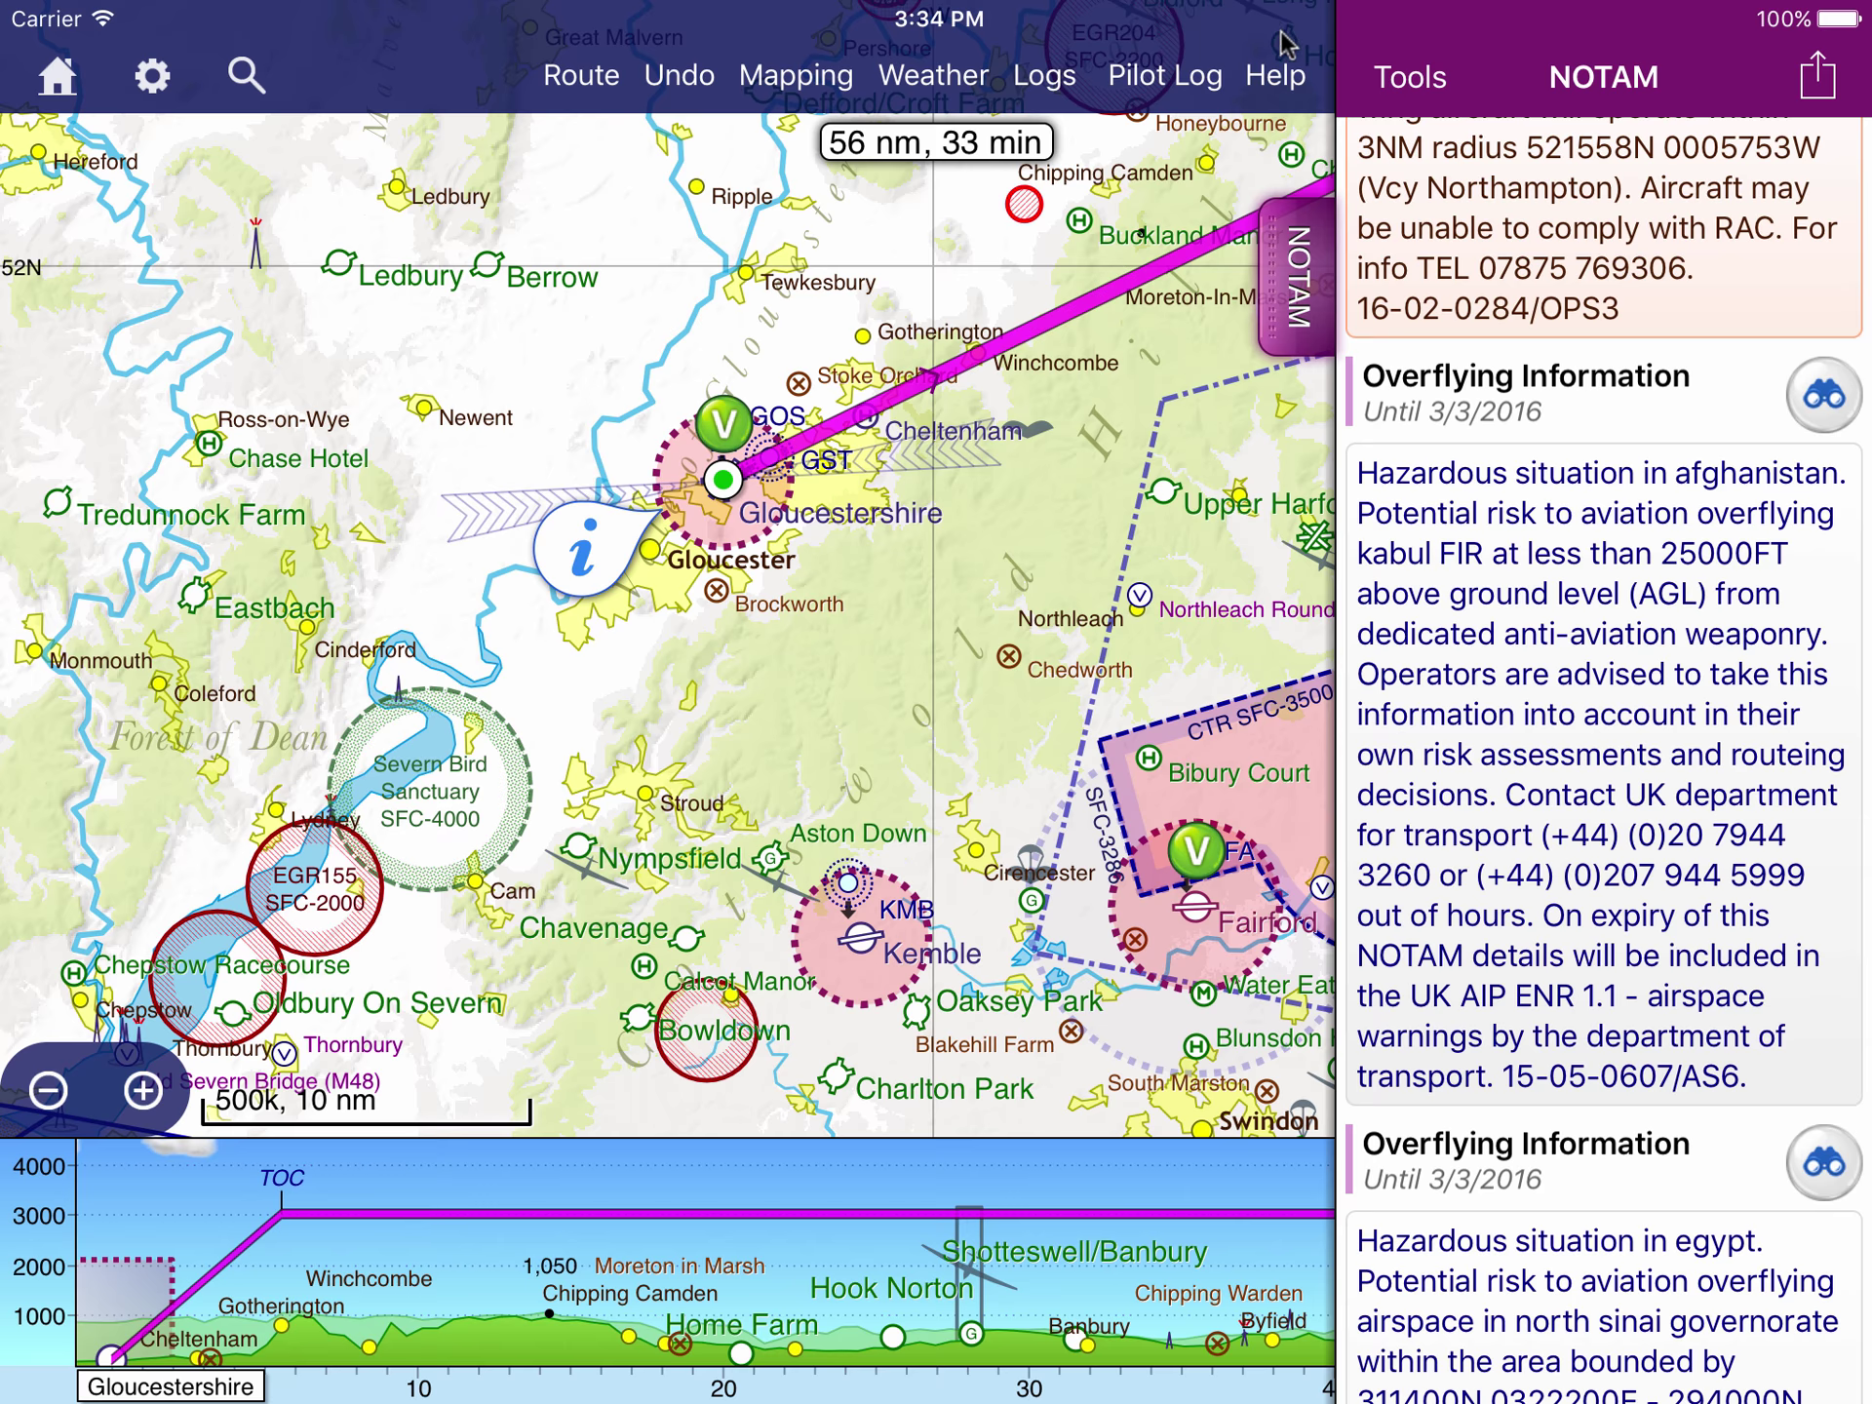
Step: Slide the NOTAM panel closed to reveal the Chedburgh Exercises Scheduled area
click(1285, 261)
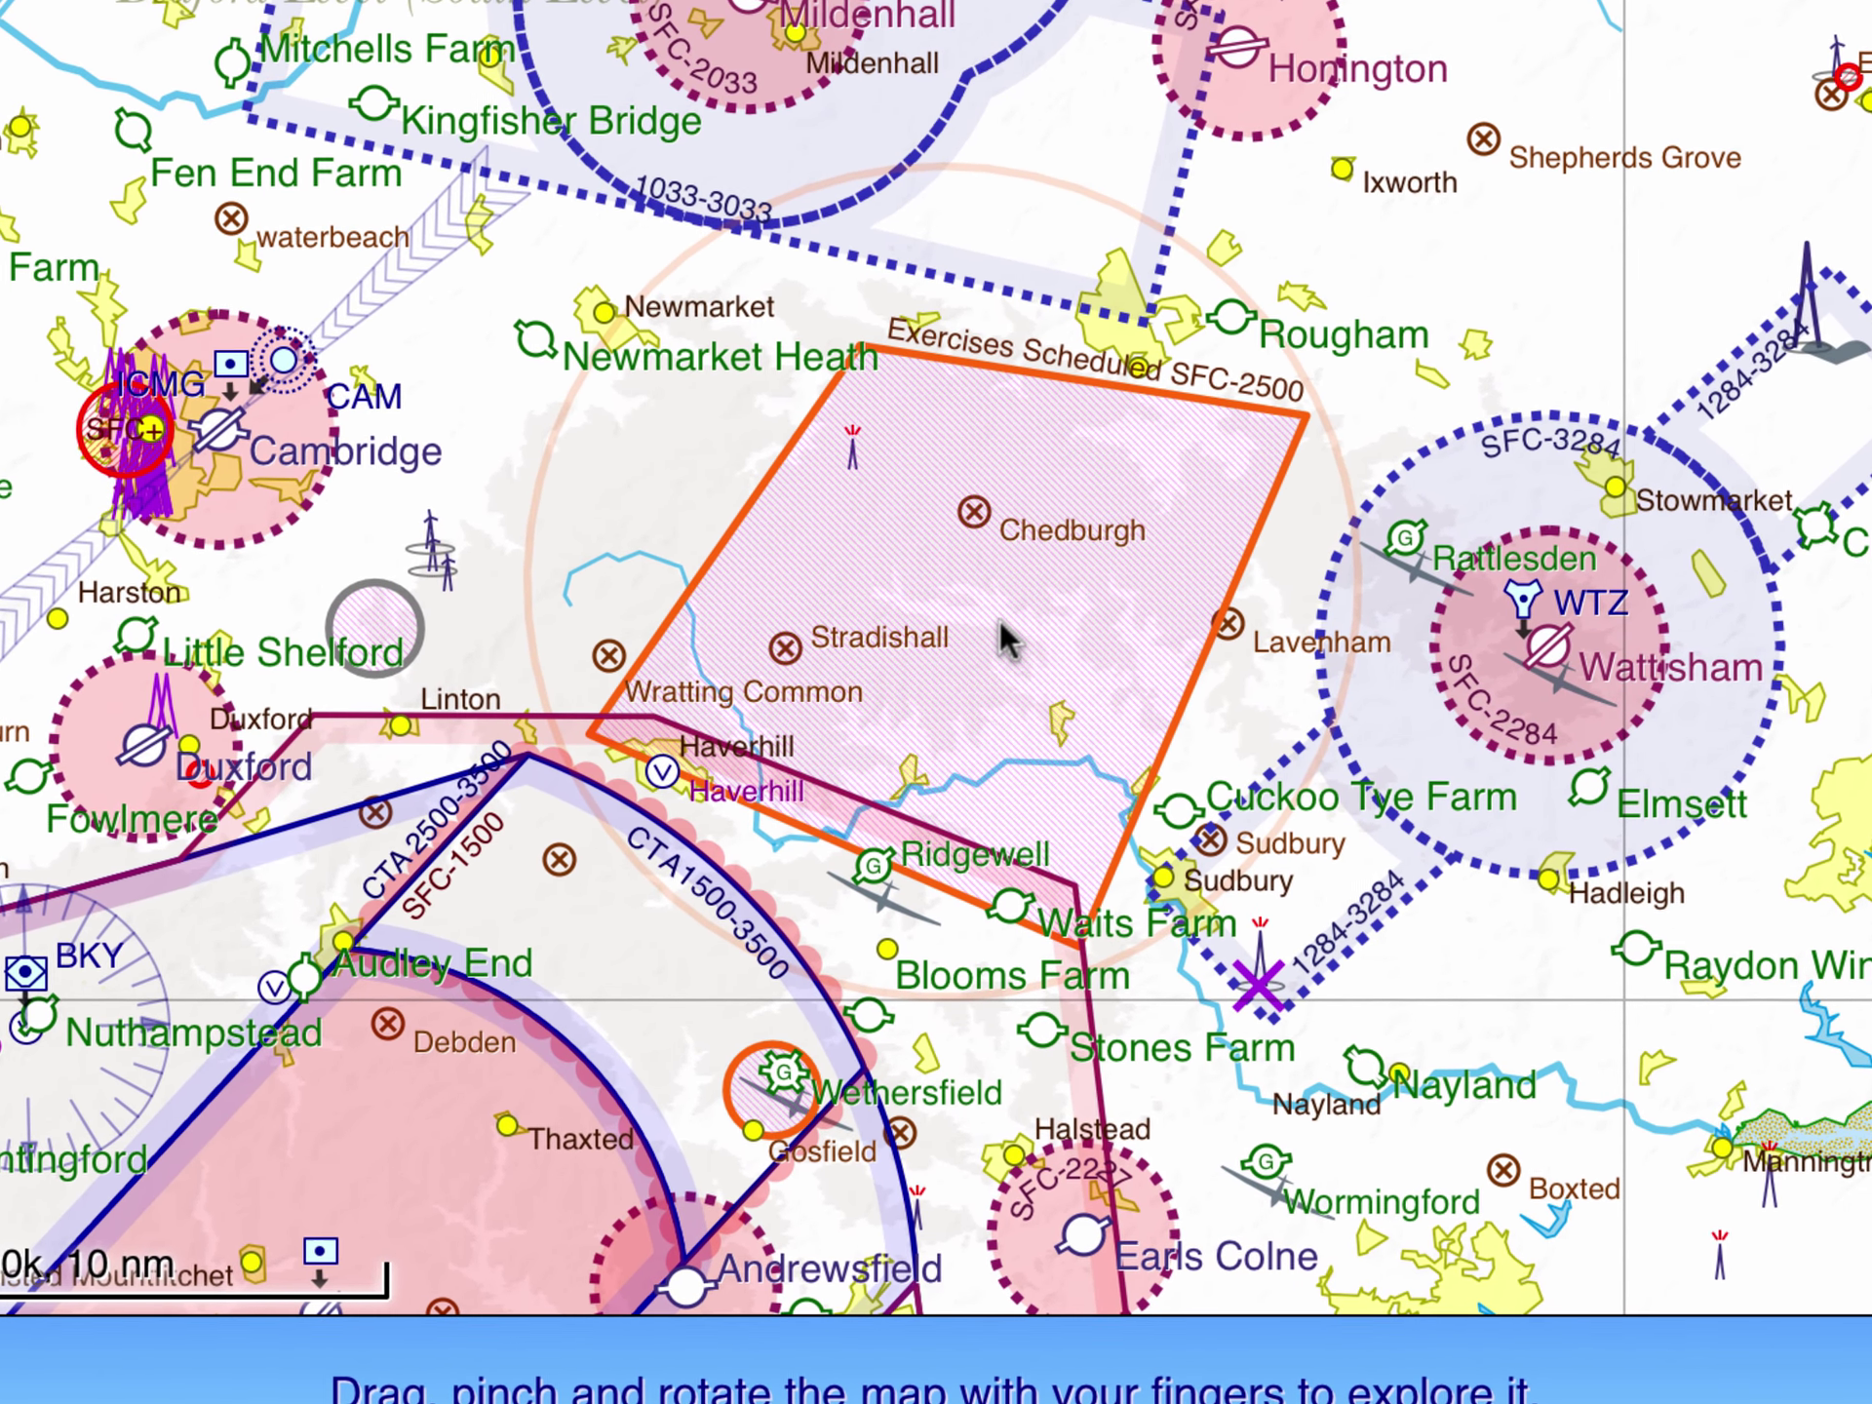
Step: Open What's Here? in the Chedburgh hatched area and view the Exercises Scheduled NOTAM
click(1008, 600)
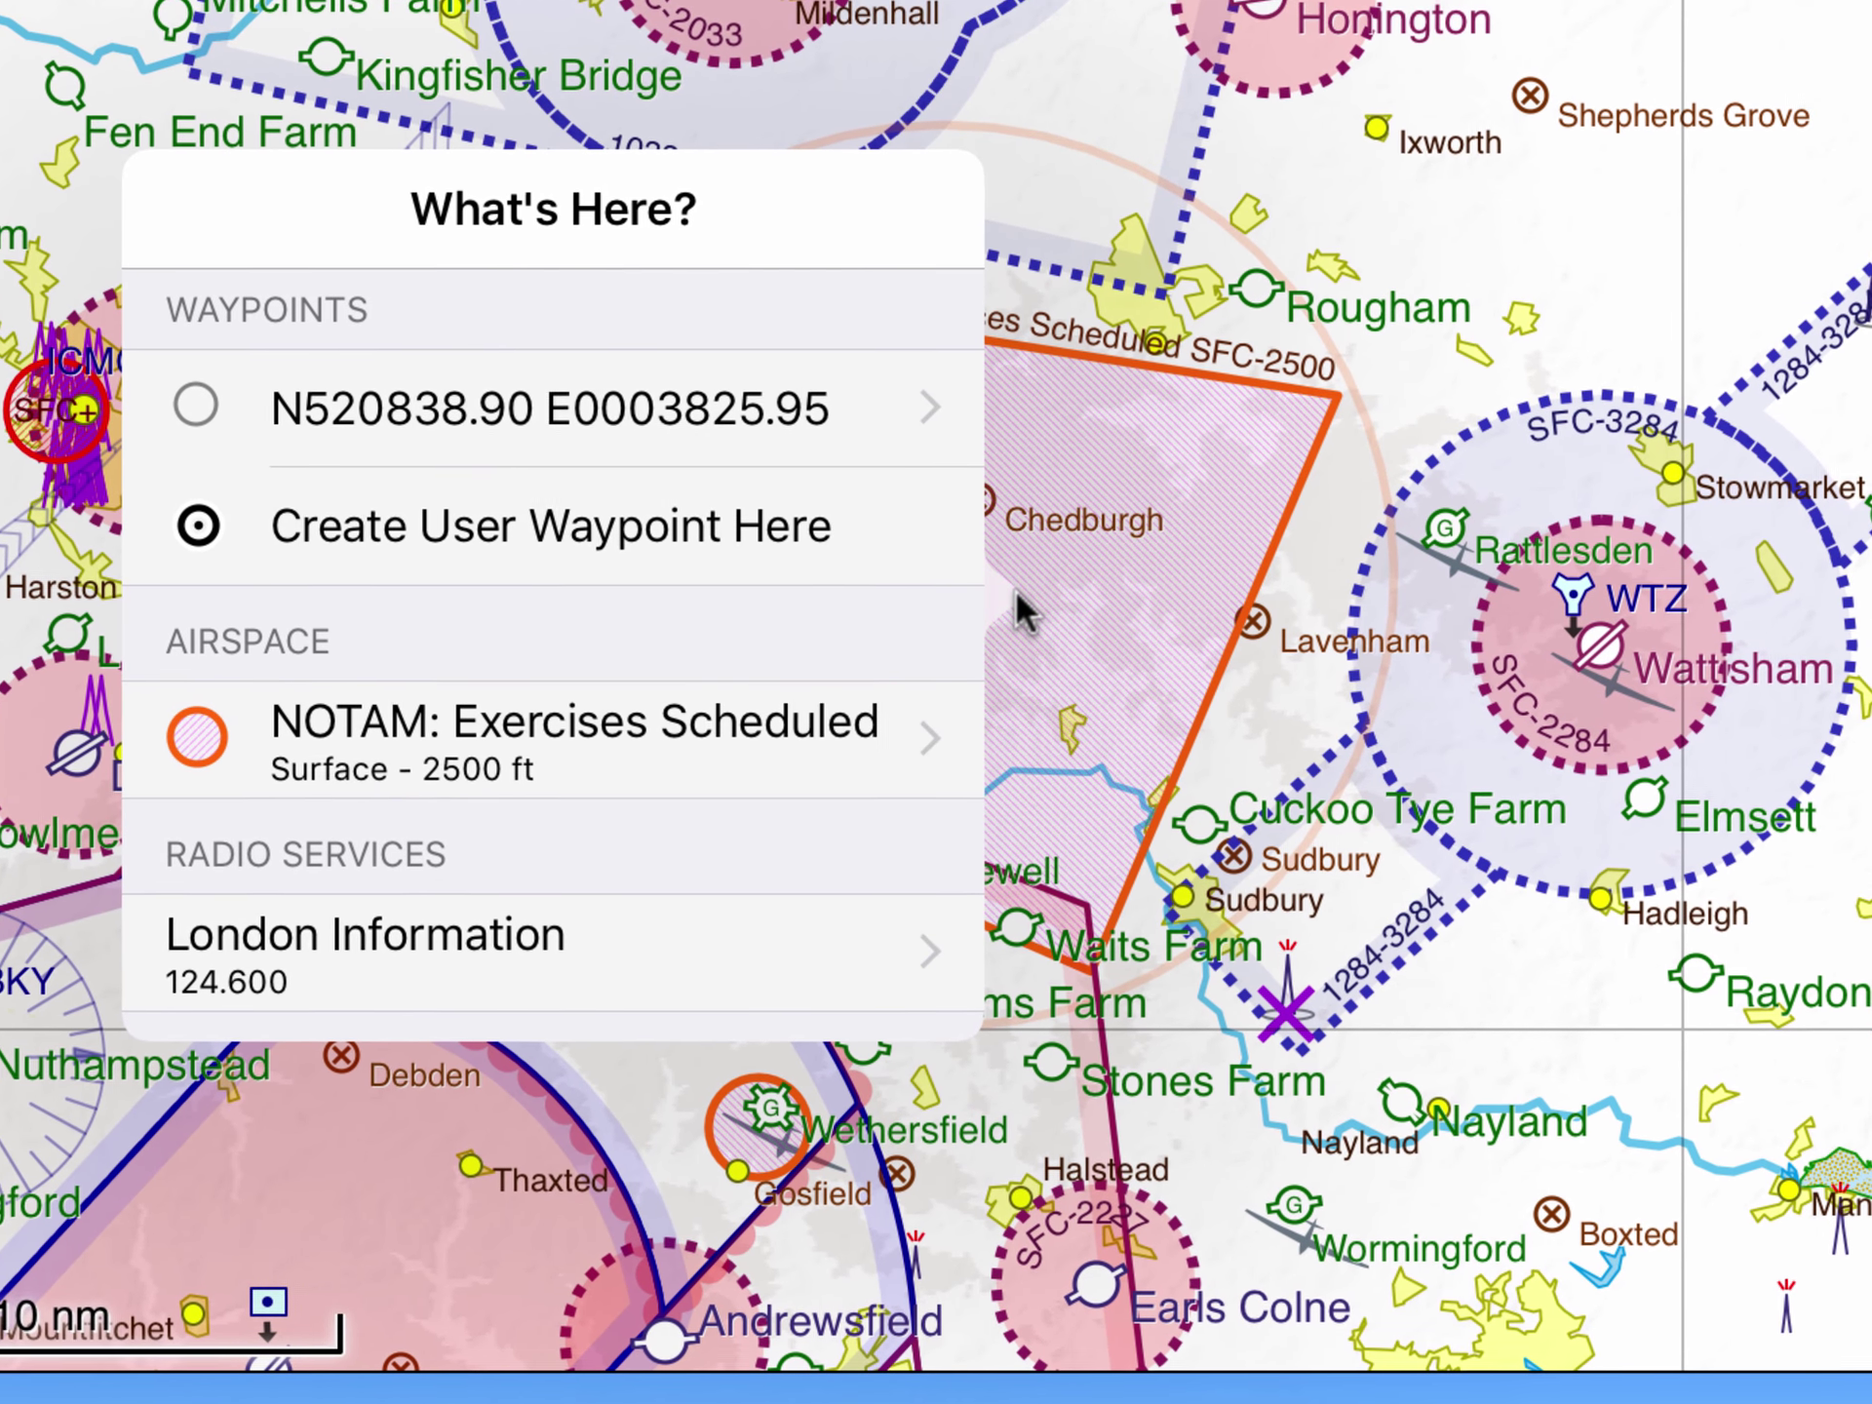
click(552, 748)
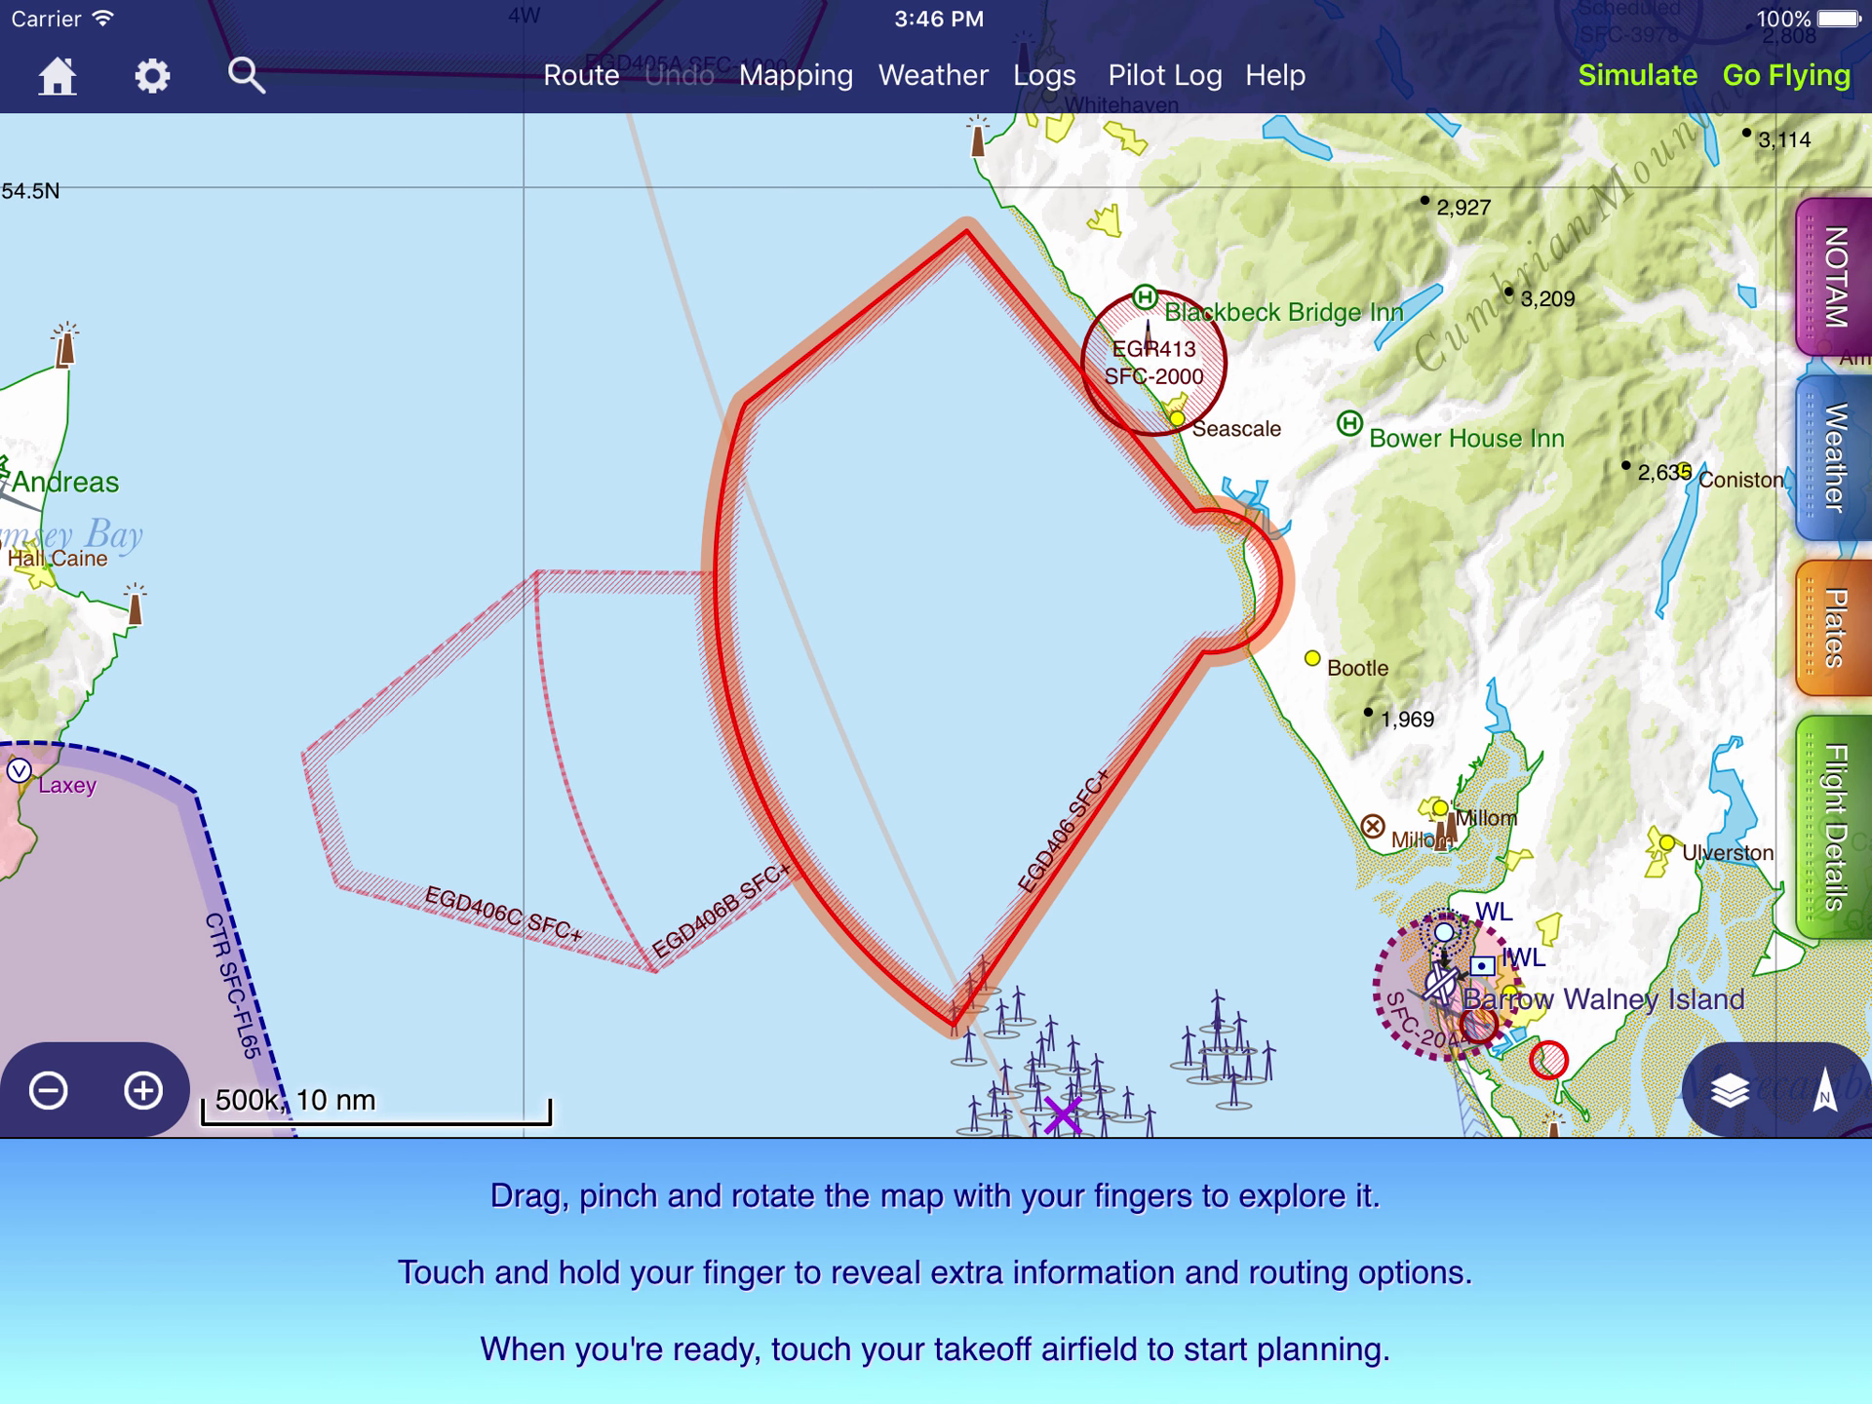
Step: Pan the map past the EGD405 danger areas toward the Northampton/Sywell area
drag(874, 521, 965, 777)
drag(897, 518, 1086, 887)
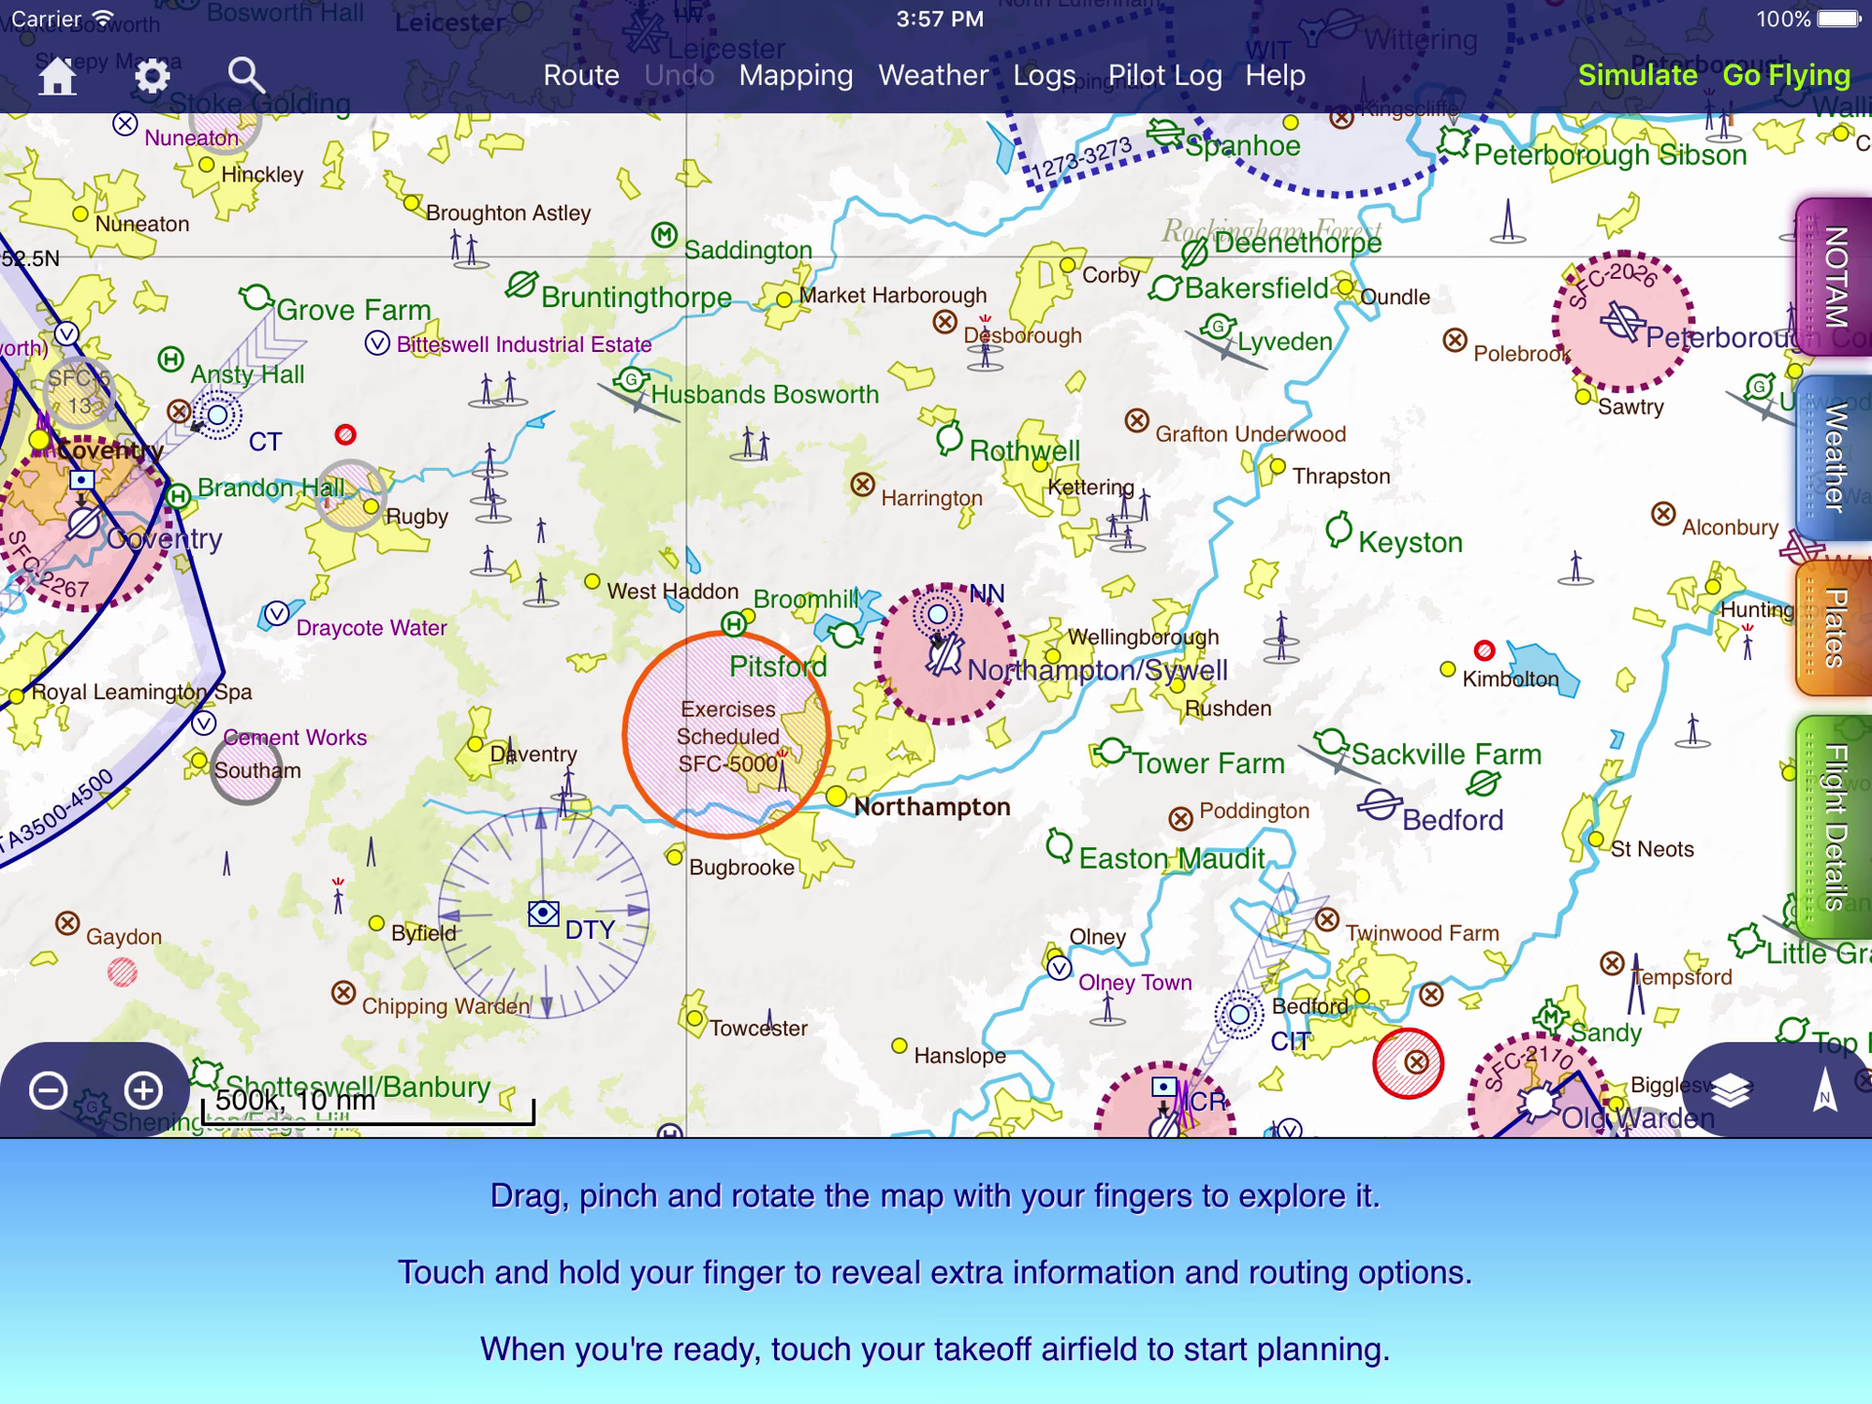
Step: Switch the NOTAM briefing to an Area Brief centred on Sywell (EGBK)
click(1823, 292)
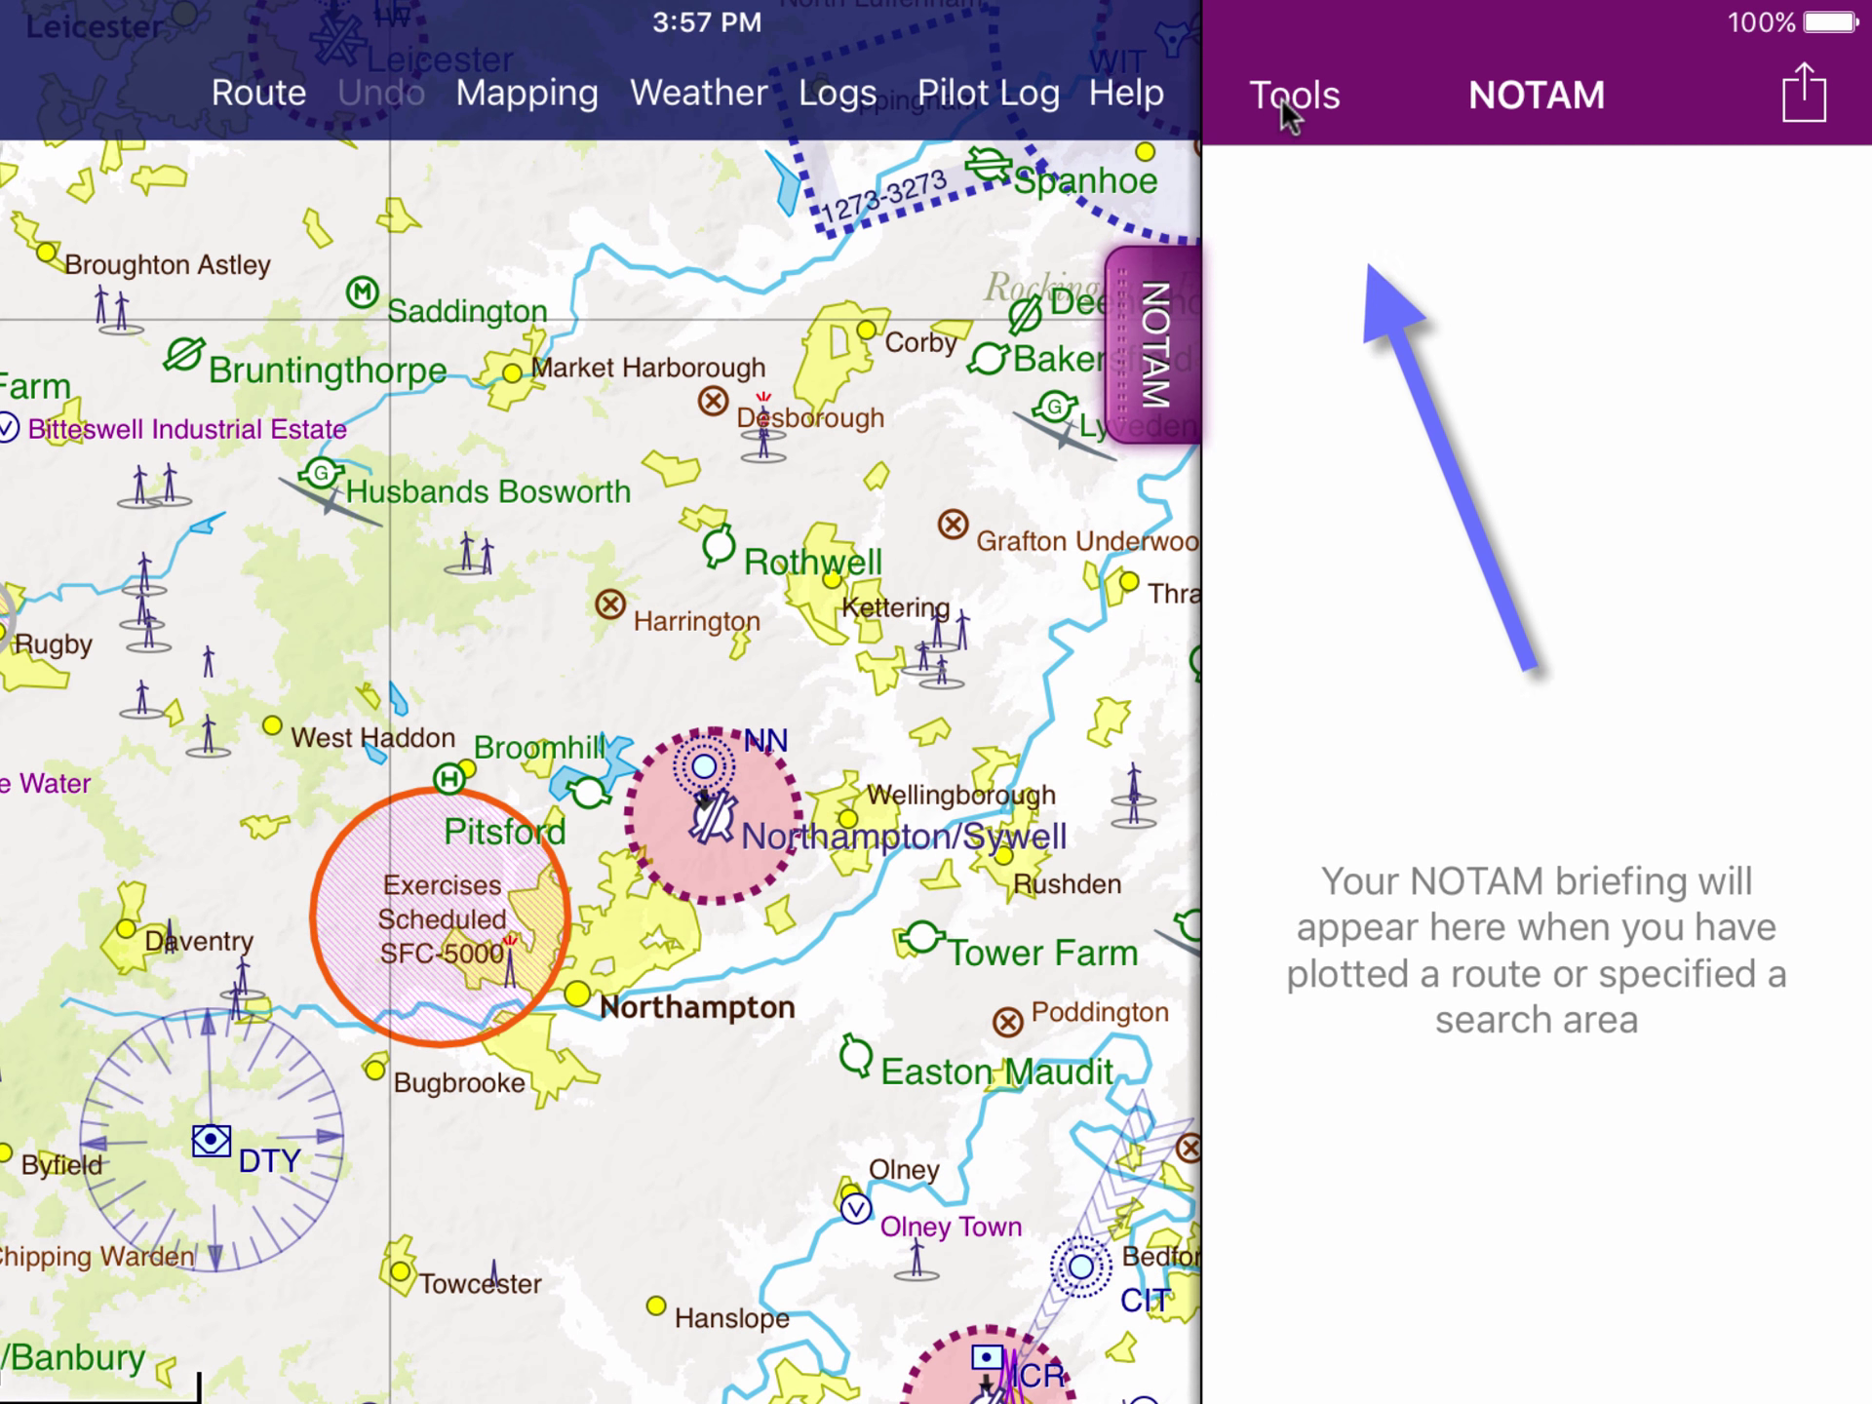
click(1287, 102)
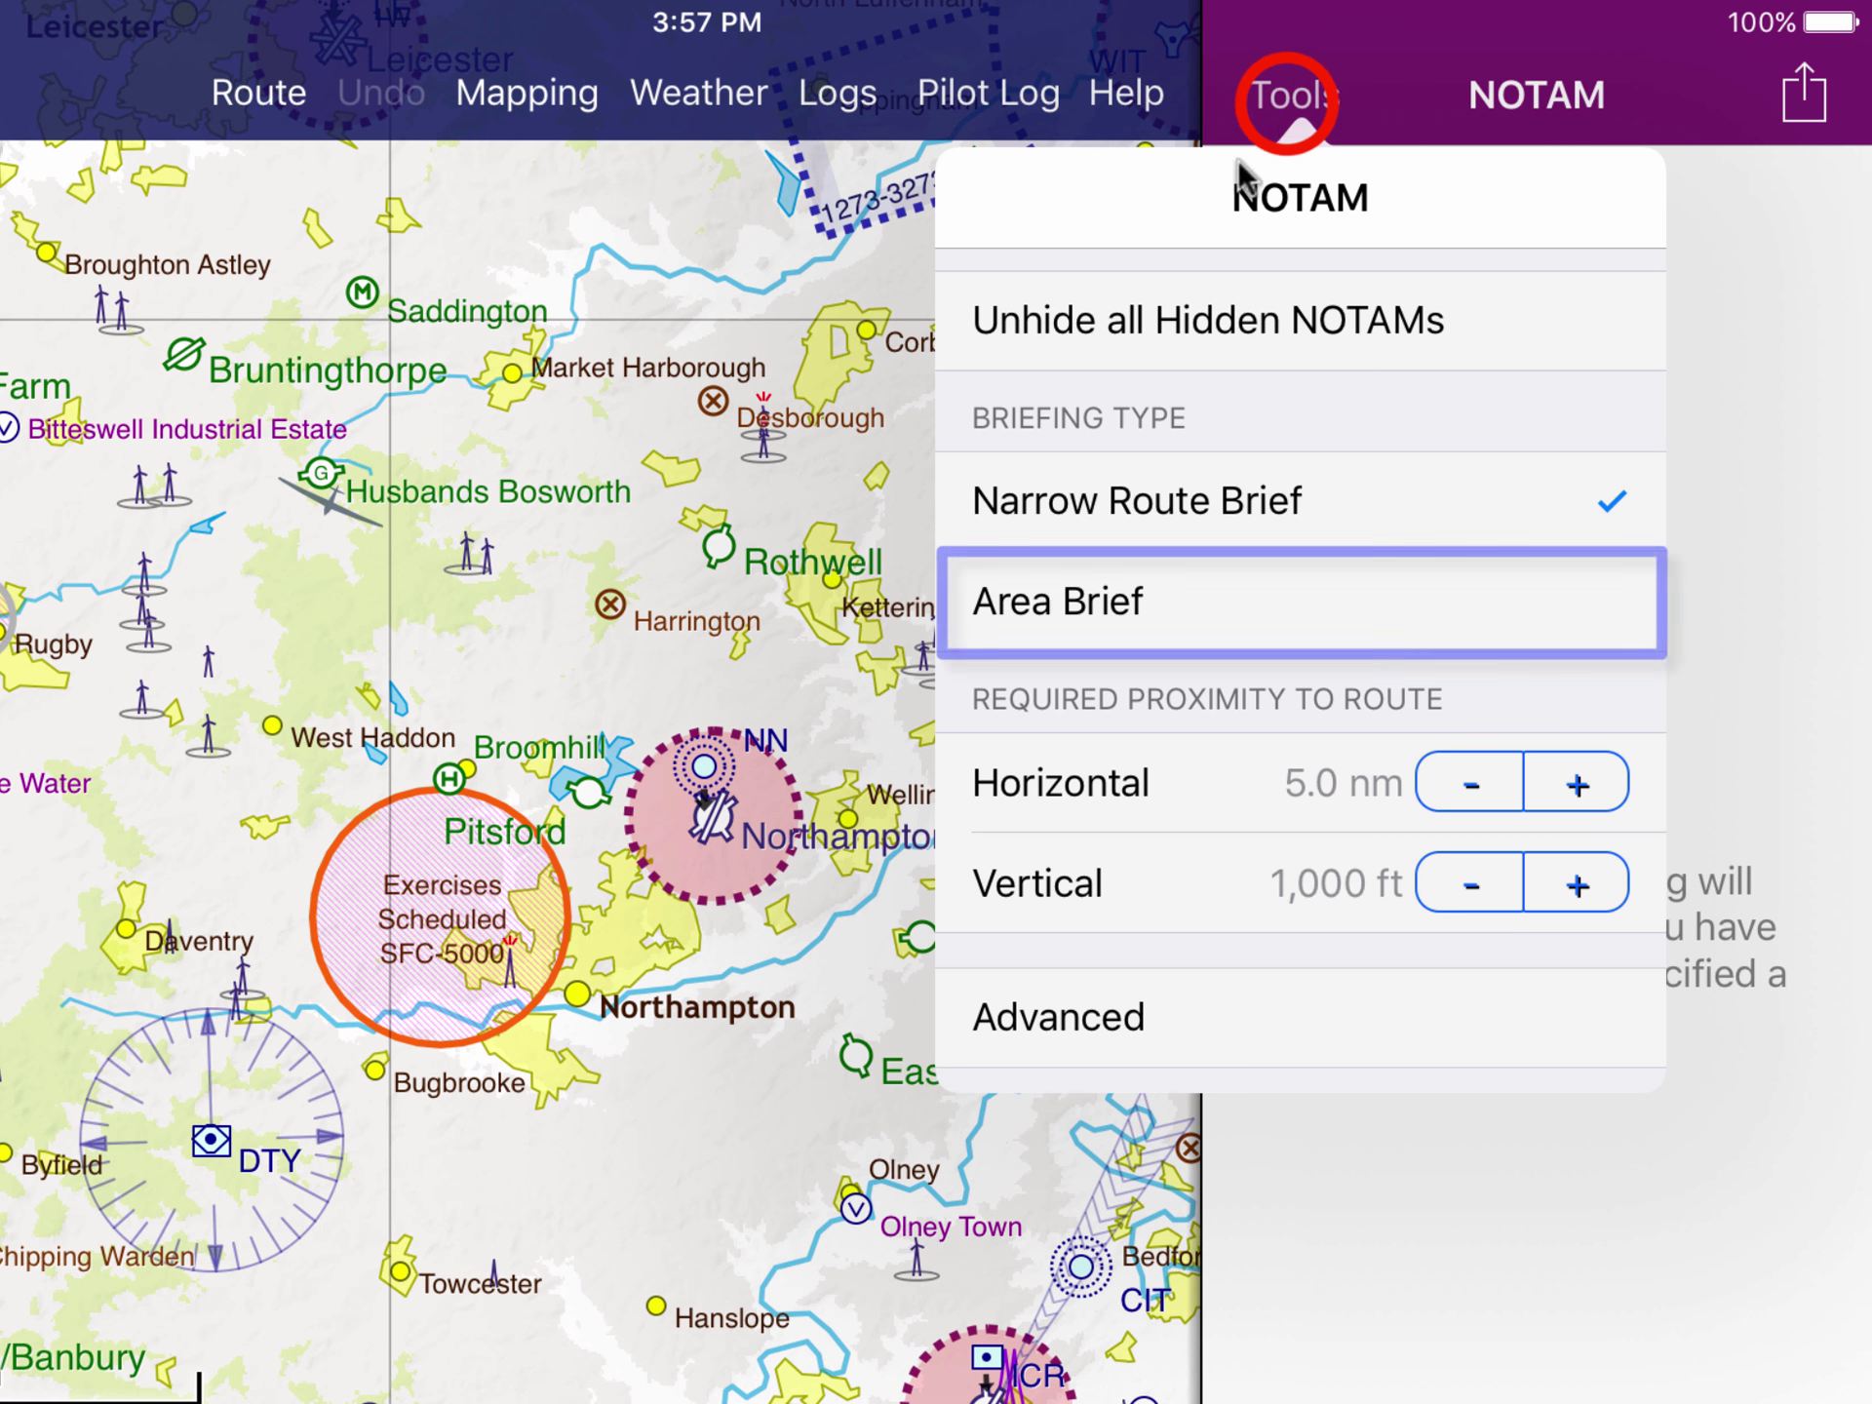
click(1162, 599)
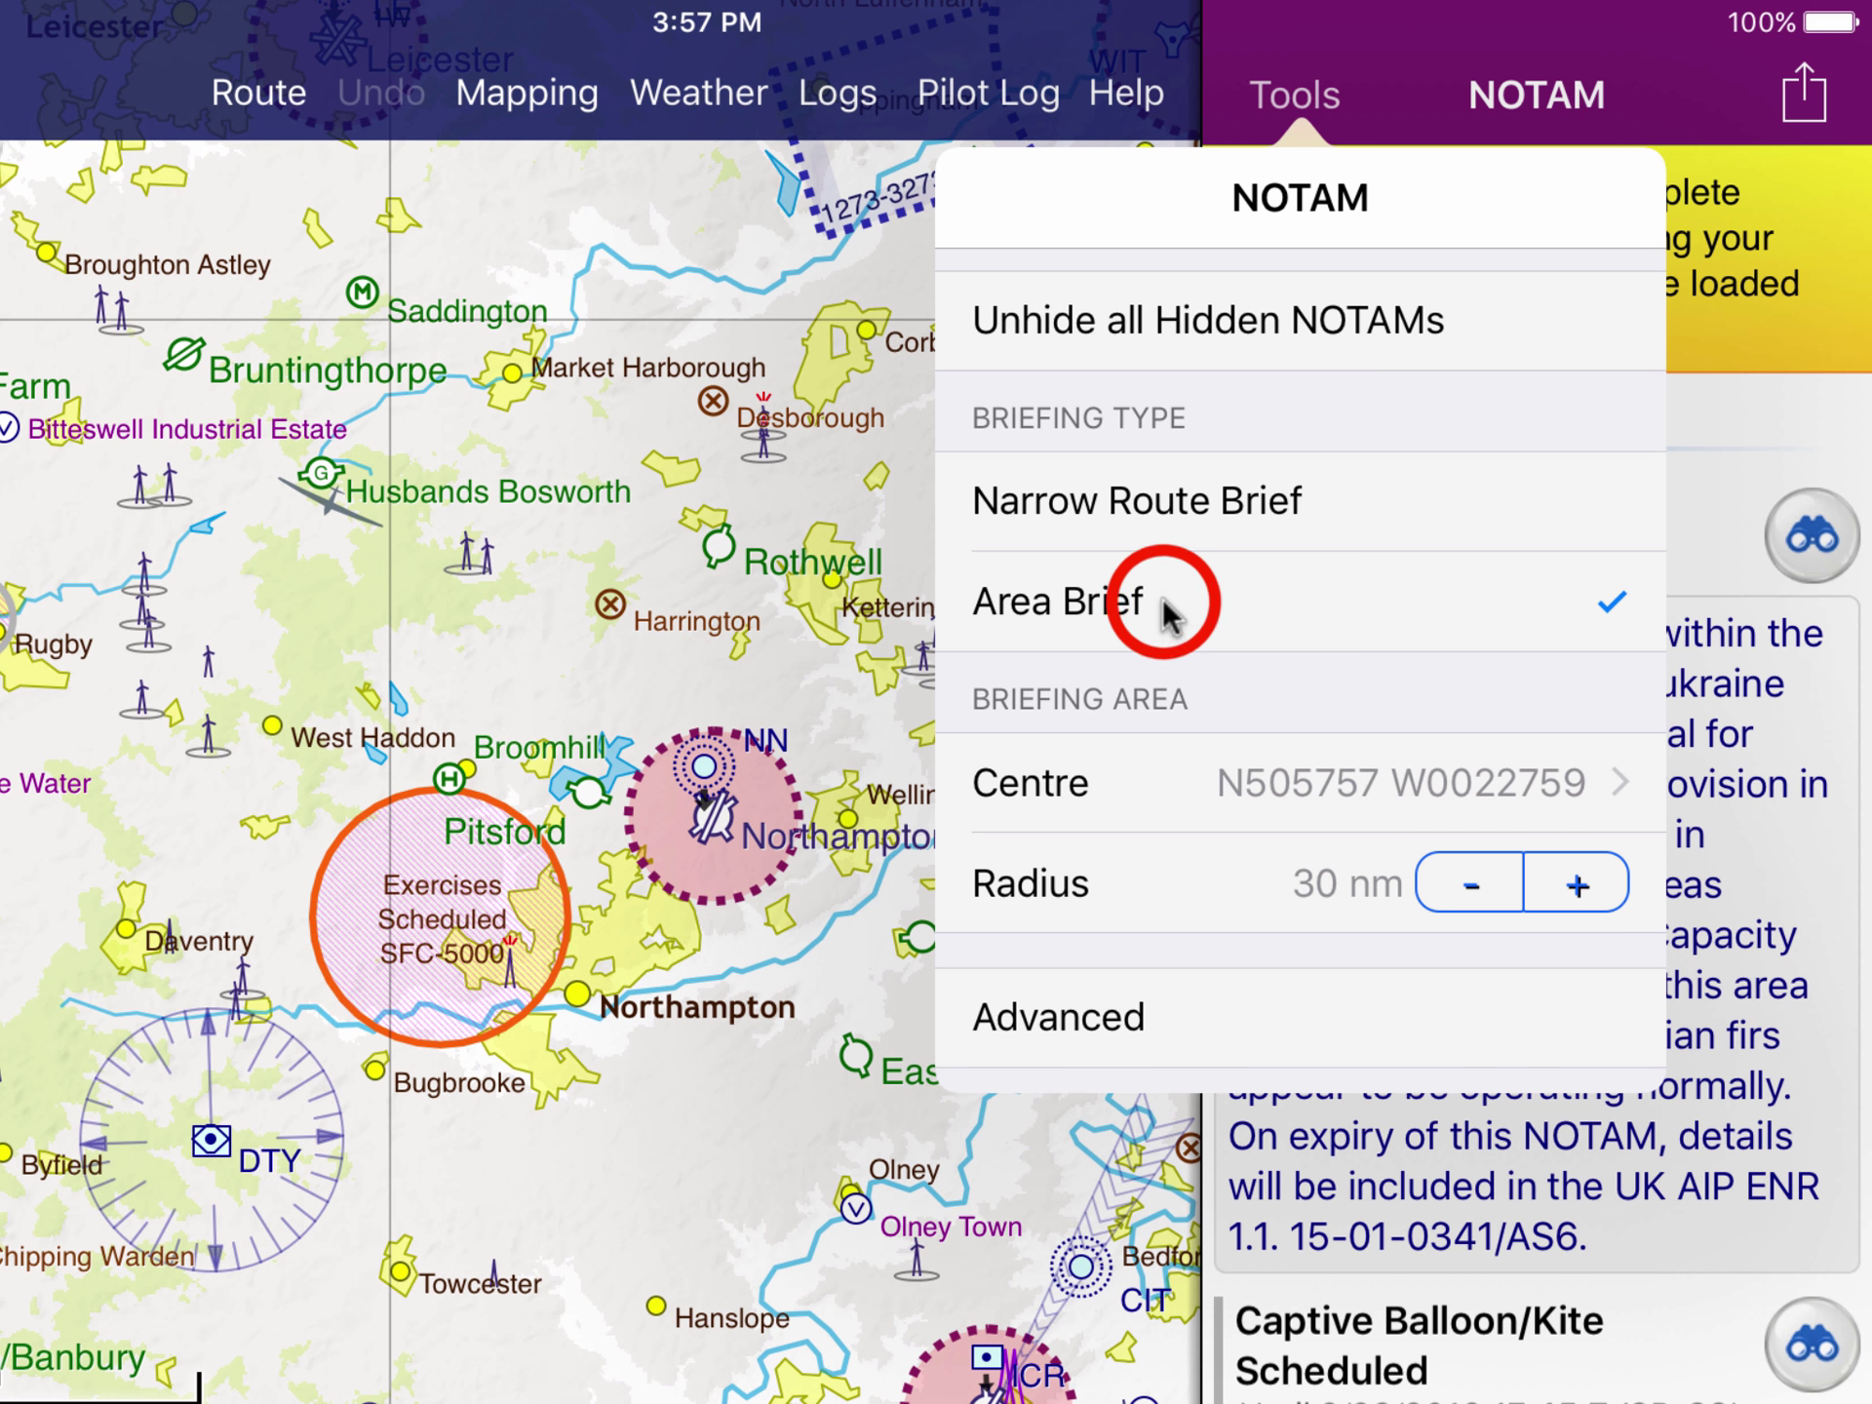
click(1151, 782)
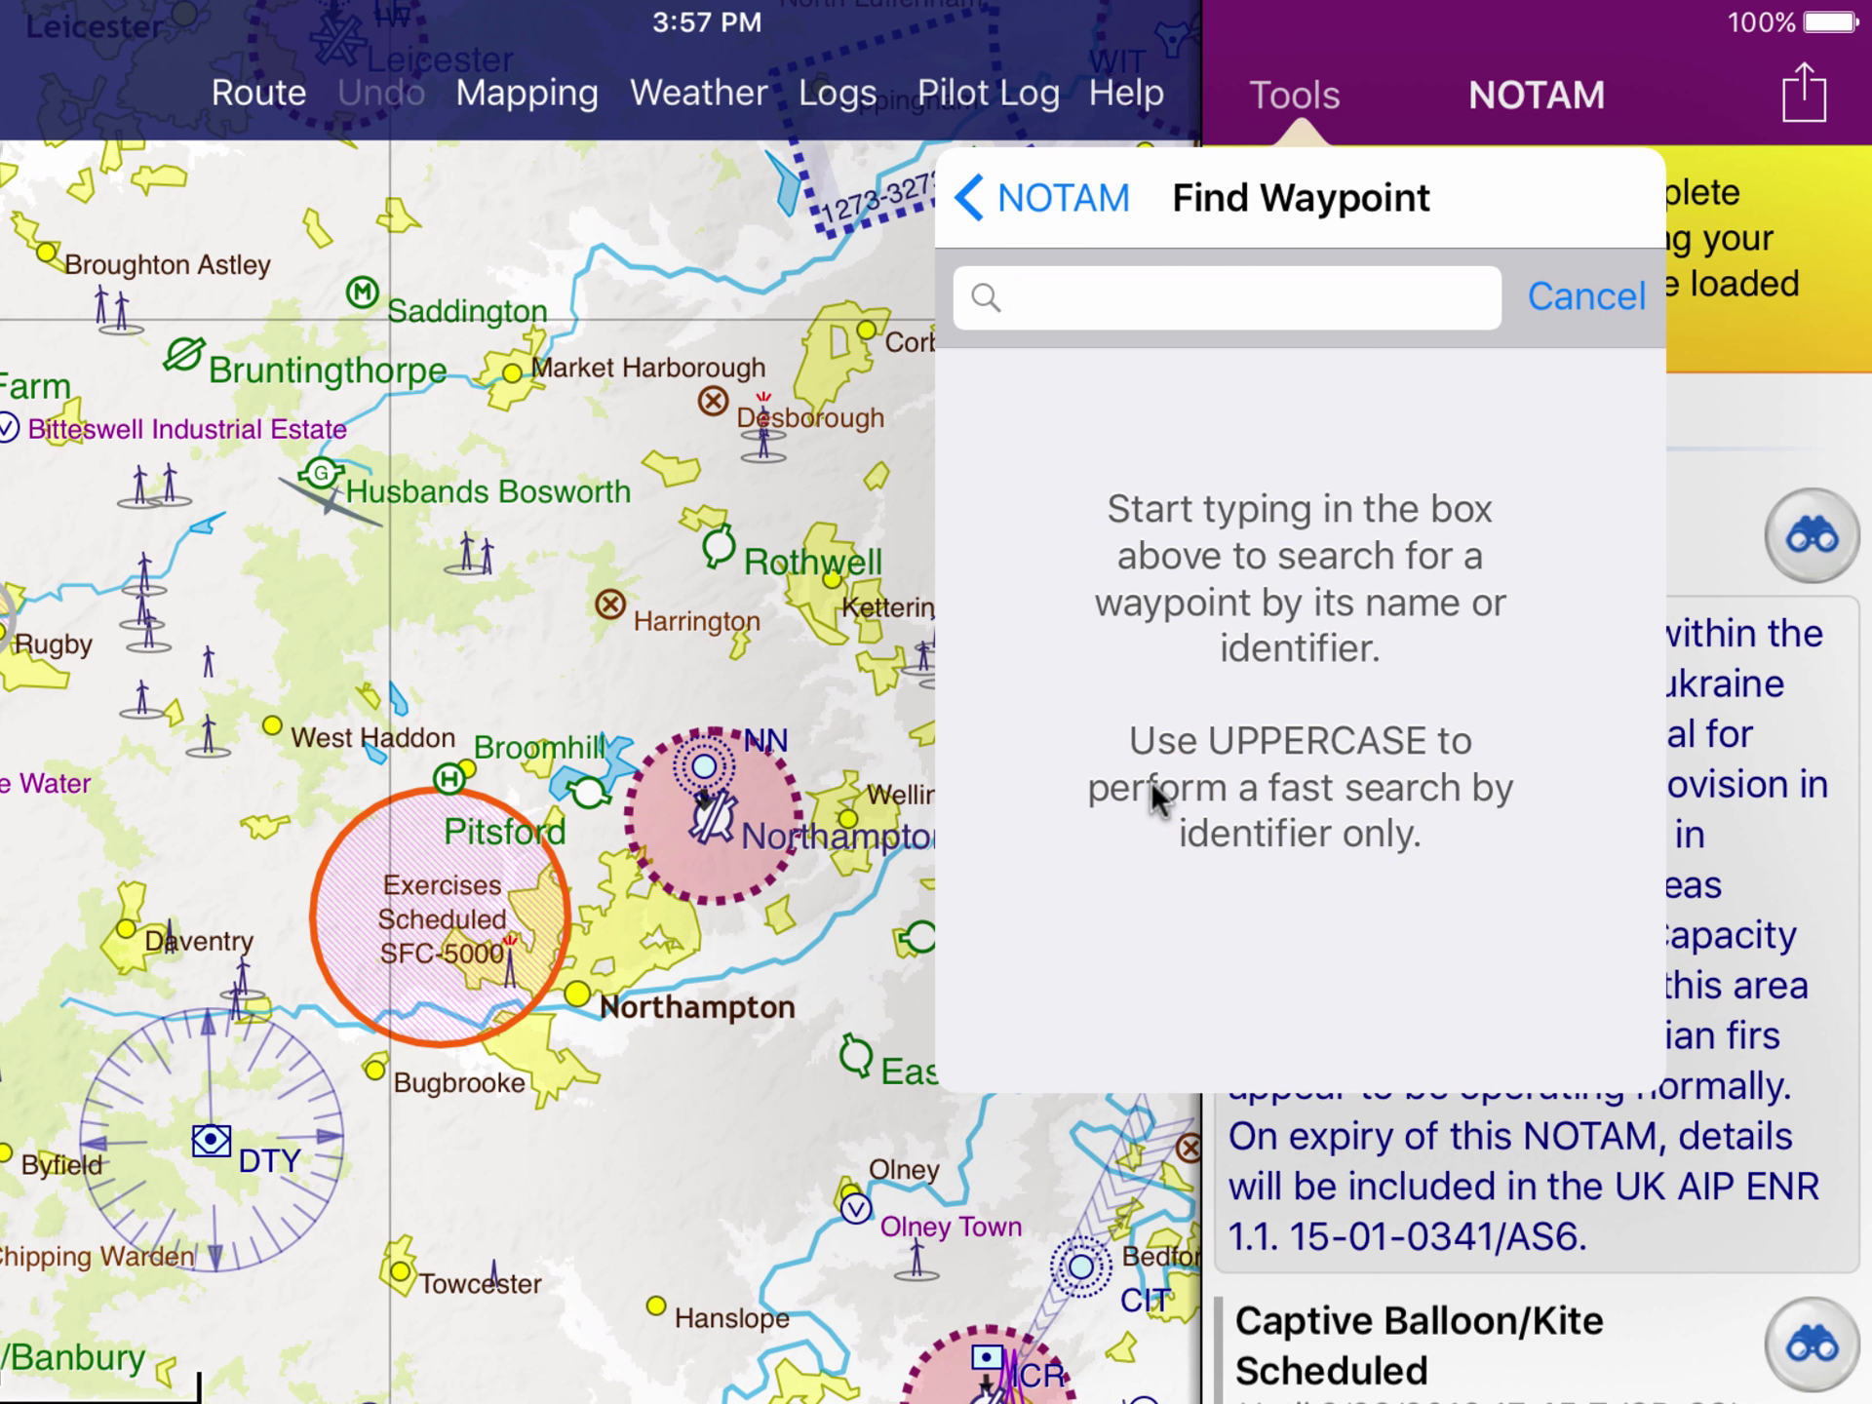
text(EGBK)
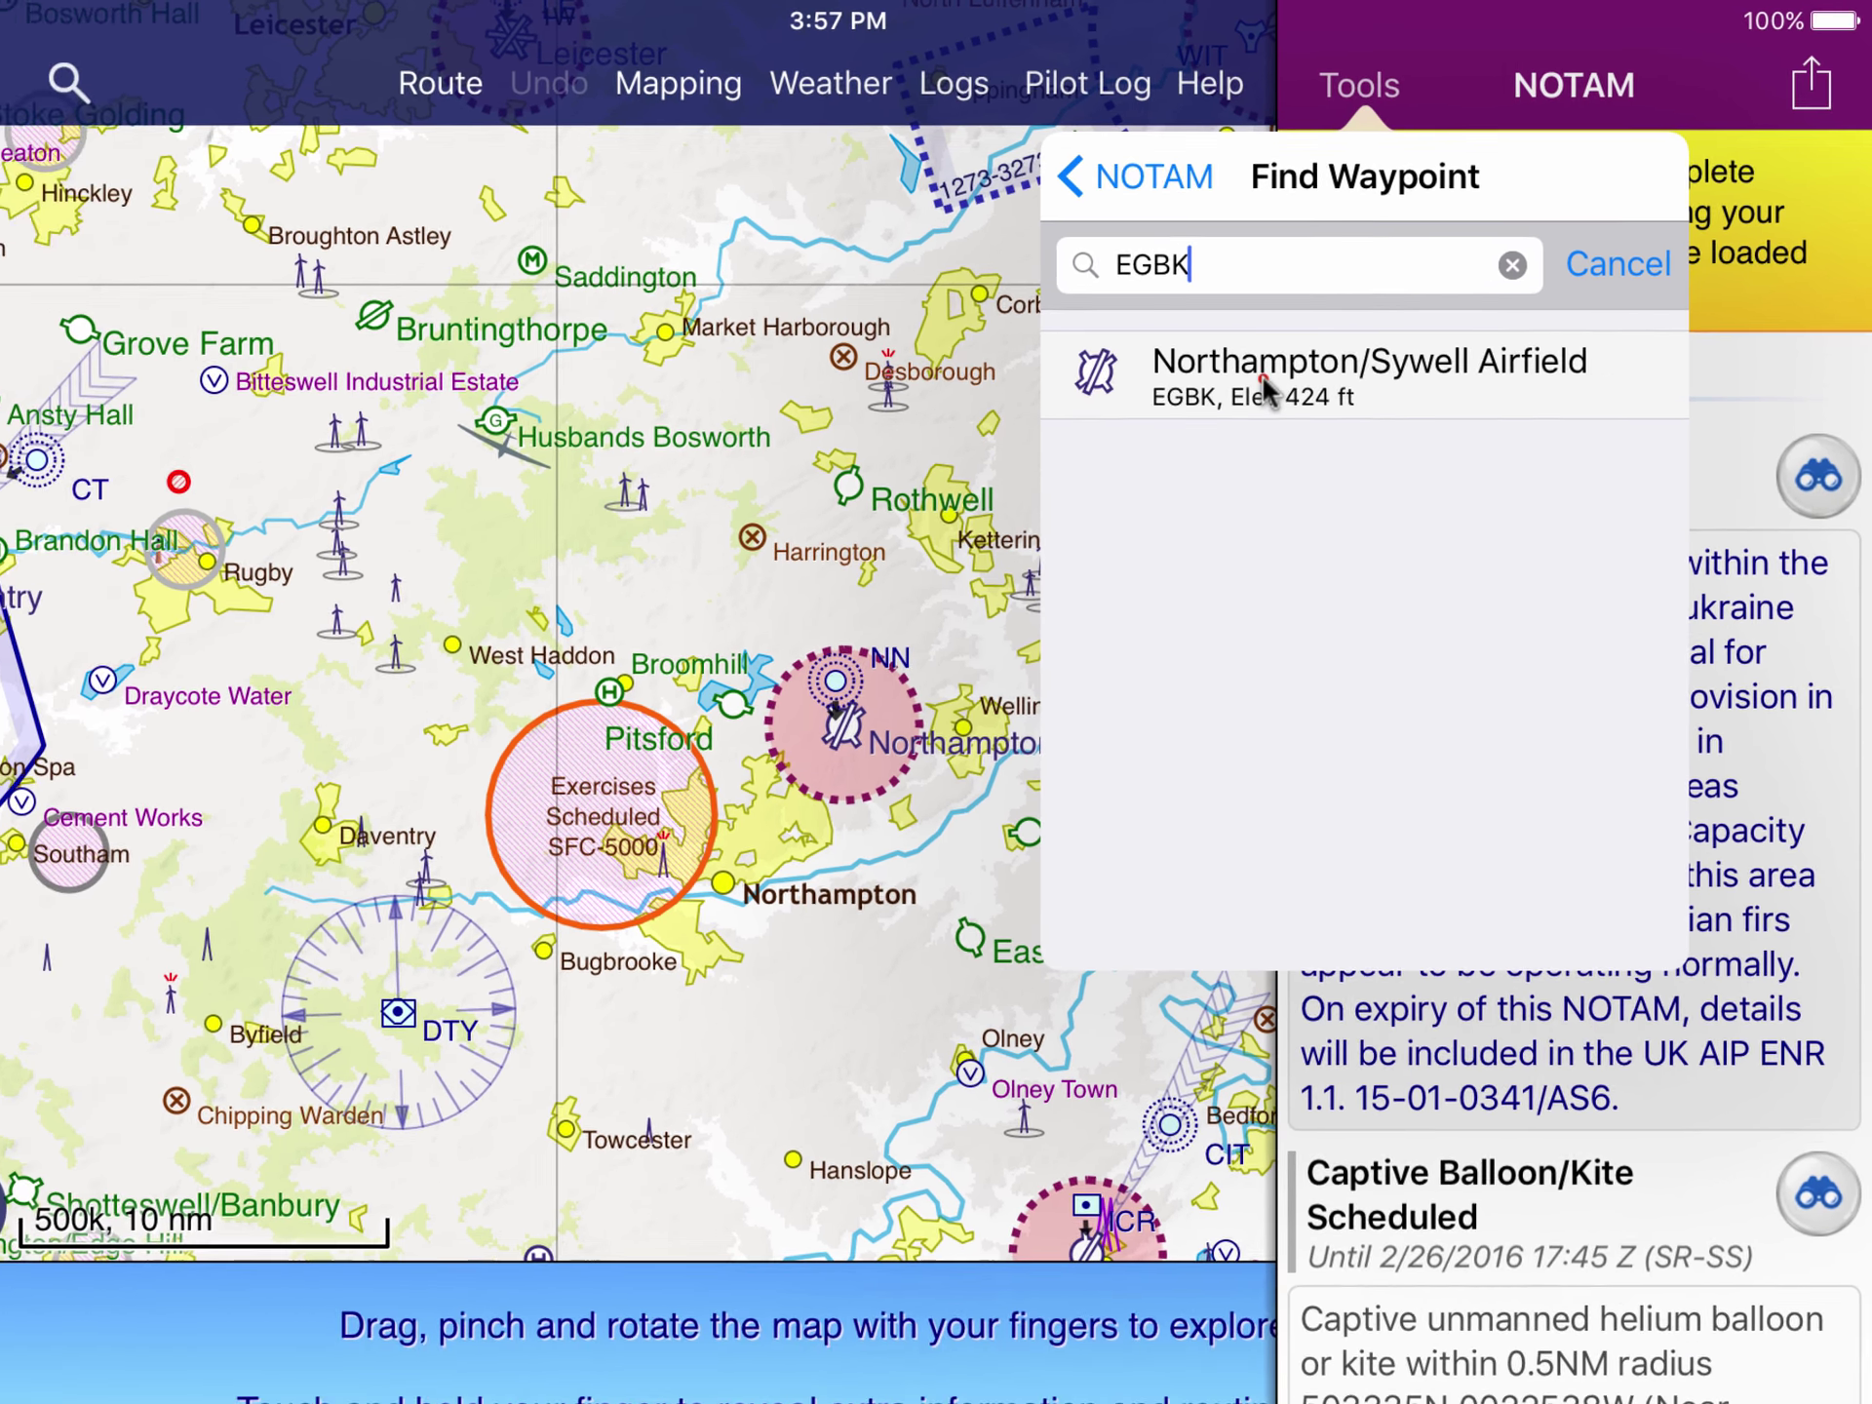
click(1186, 425)
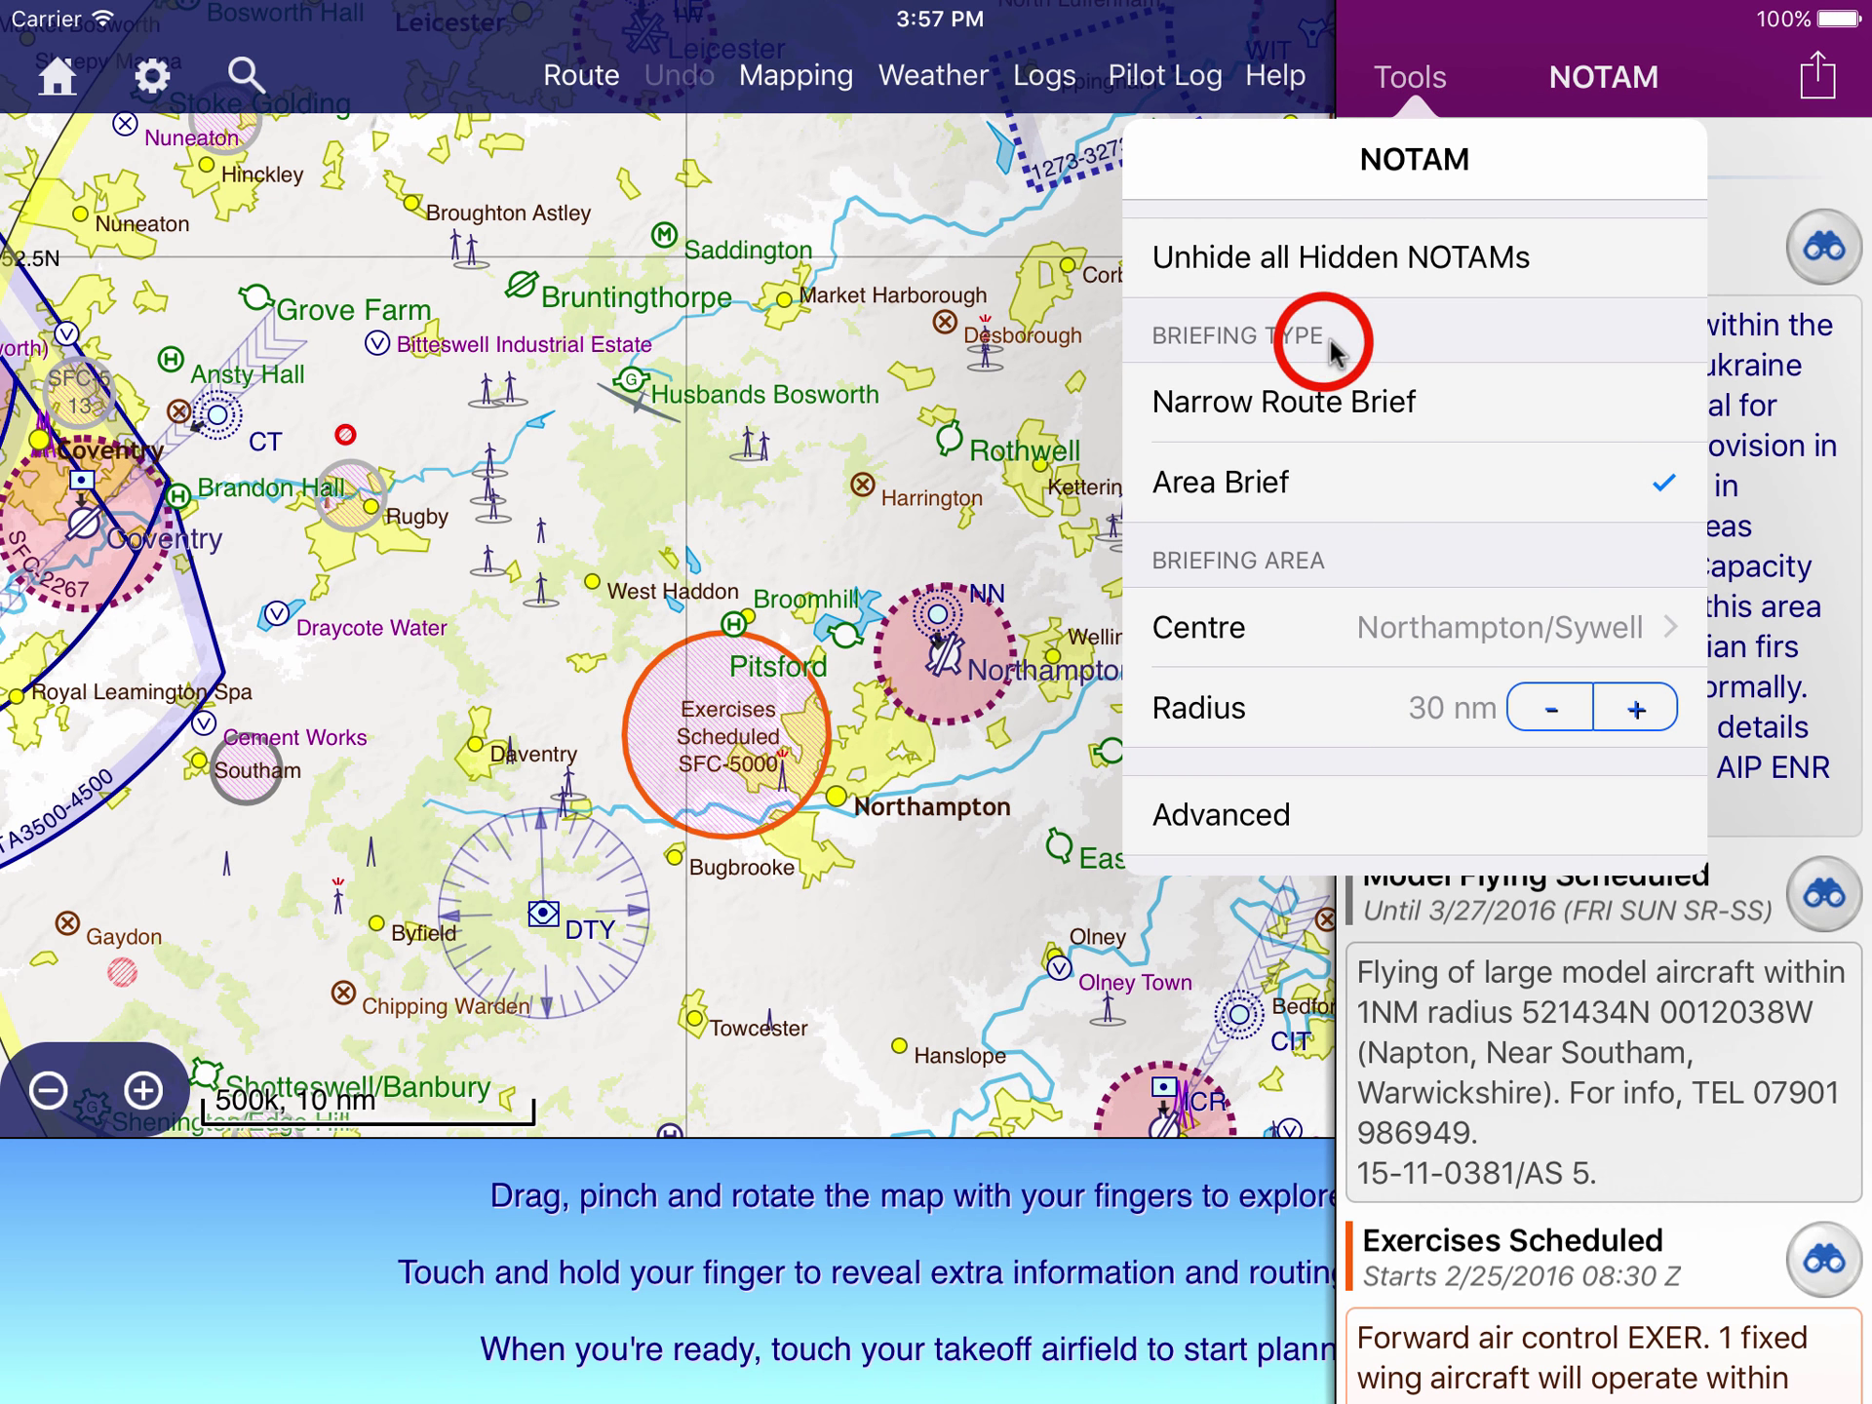
Step: Close the briefing options and zoom out twice to show the whole 30 nm circle
click(1073, 573)
click(47, 1090)
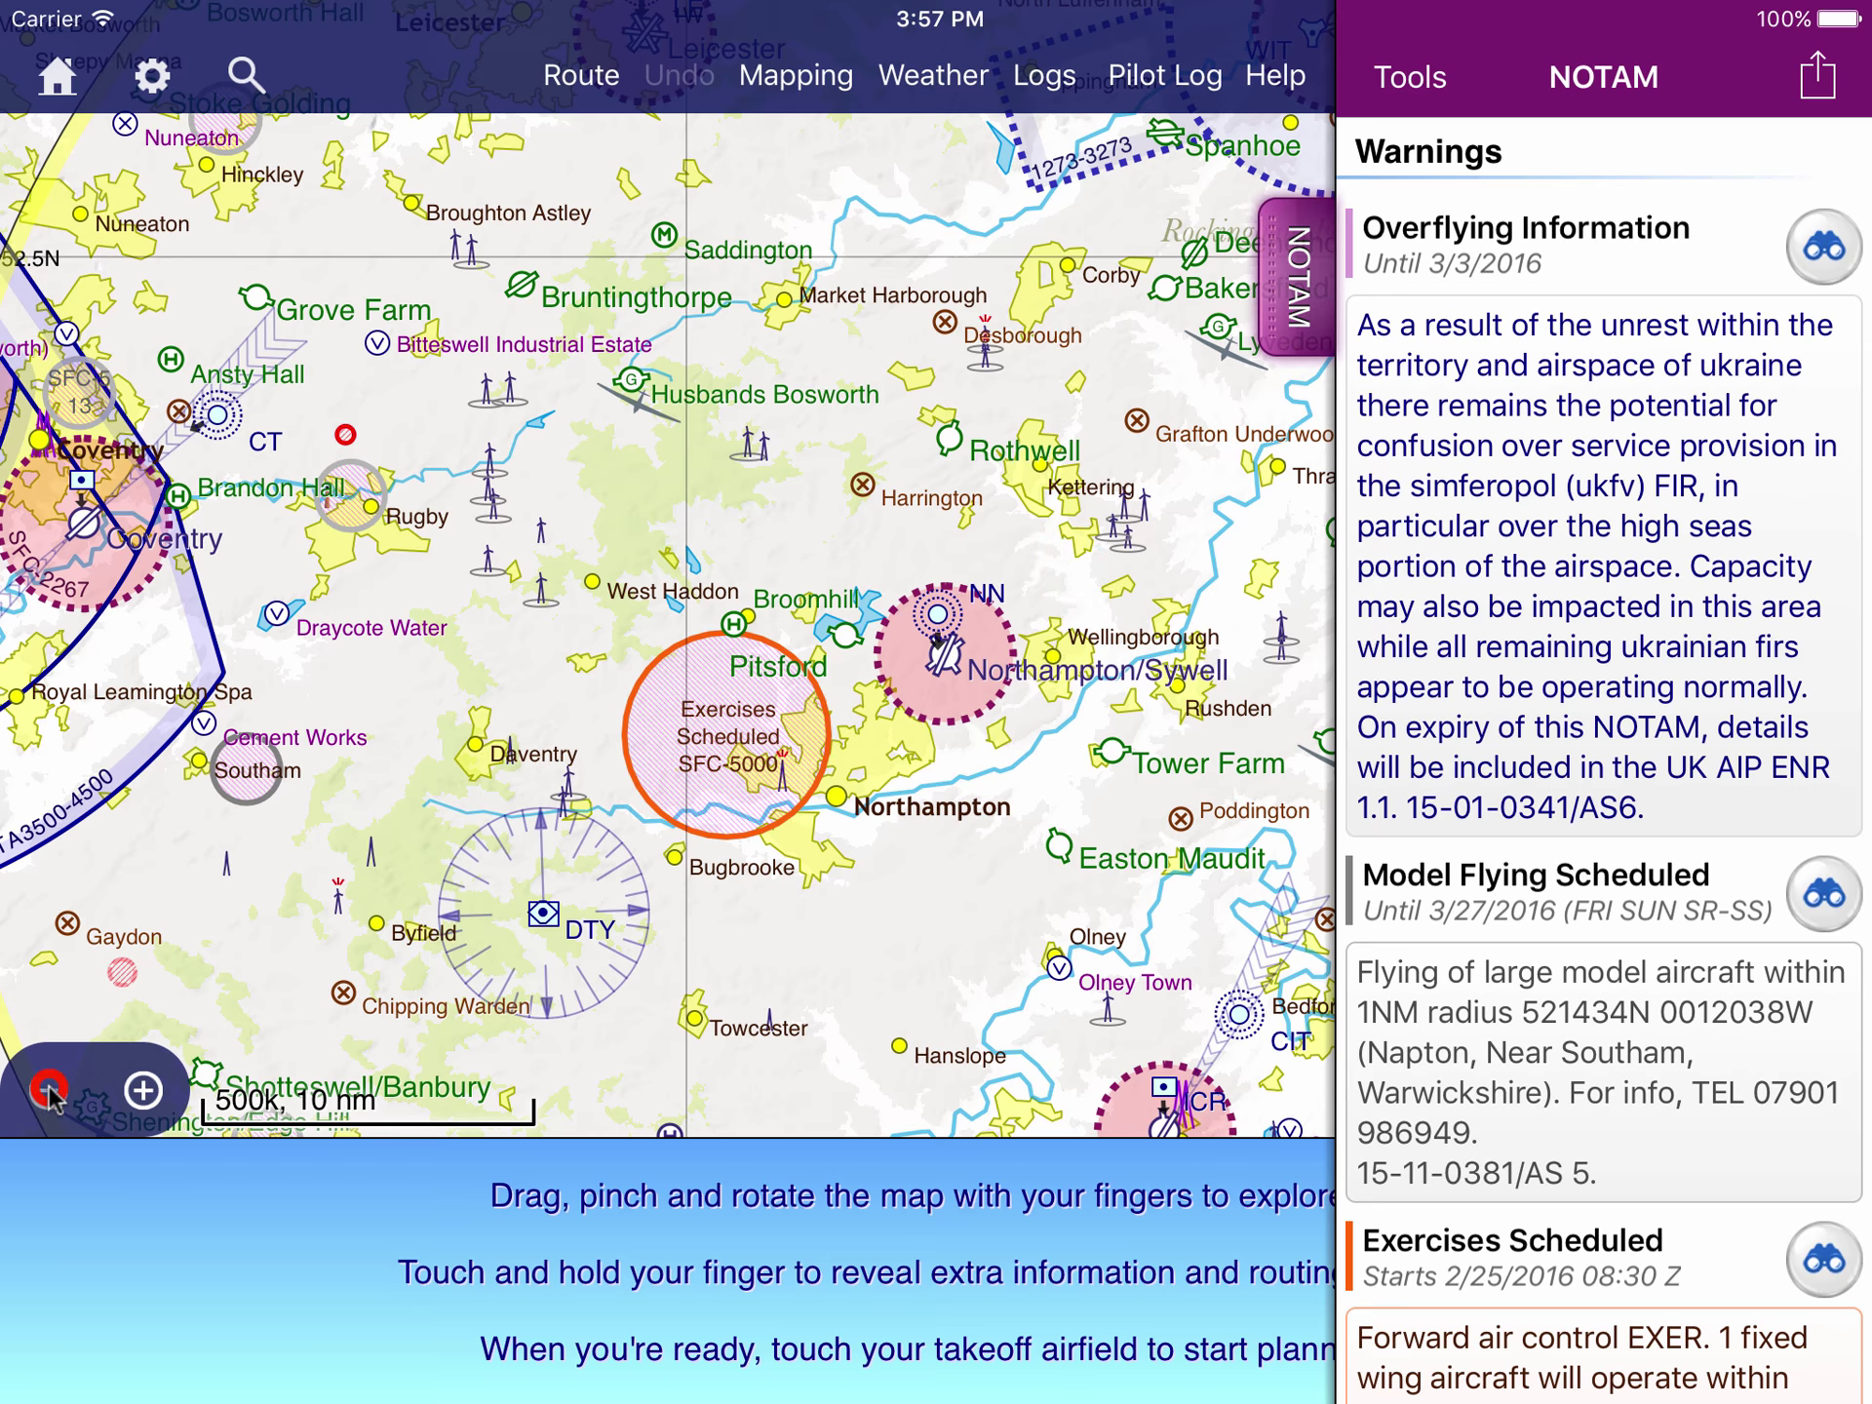
click(47, 1090)
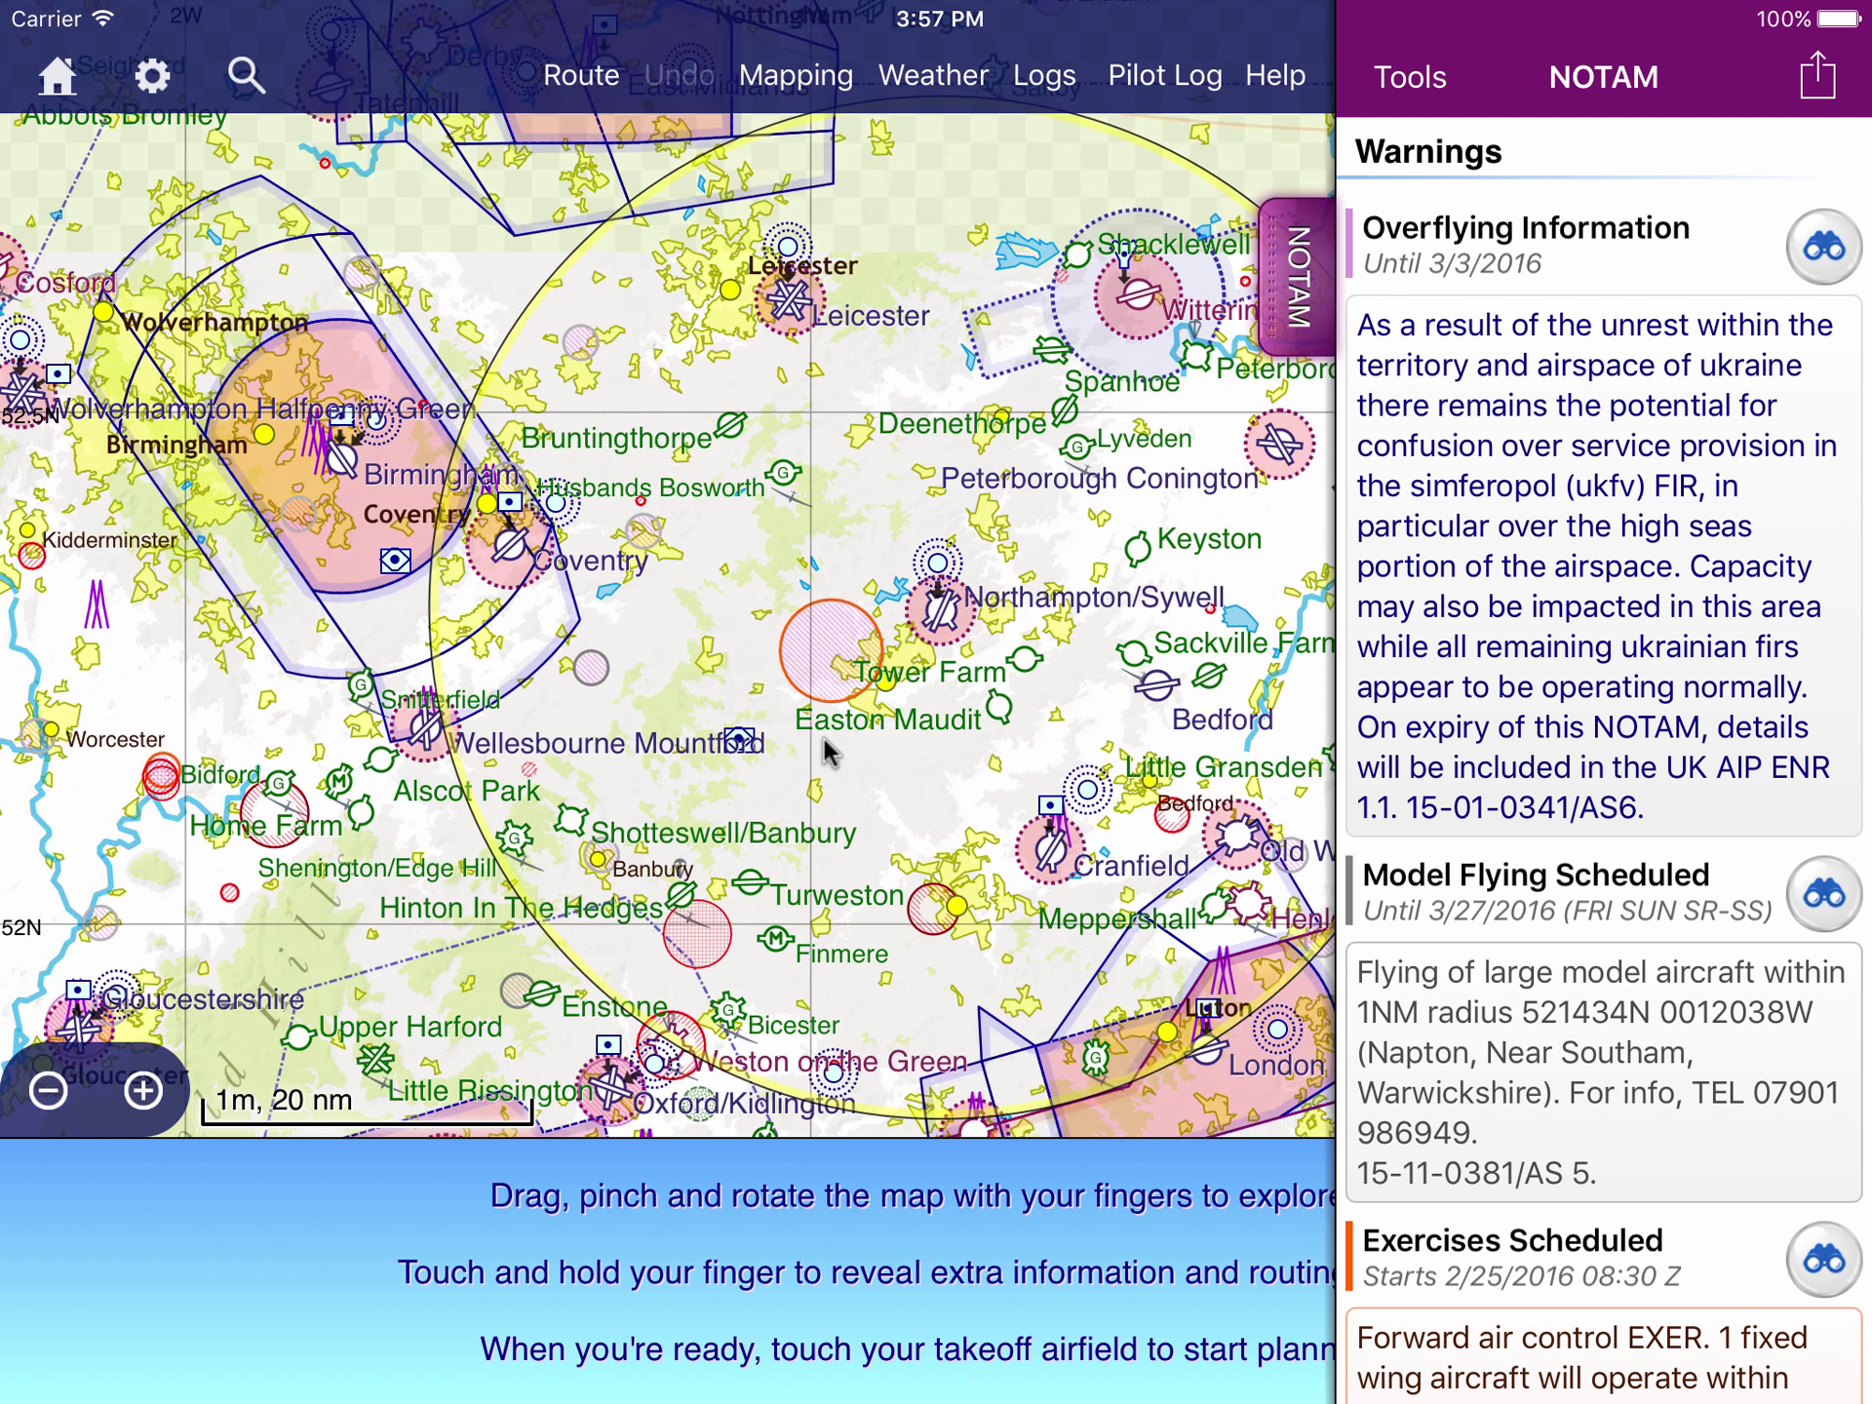